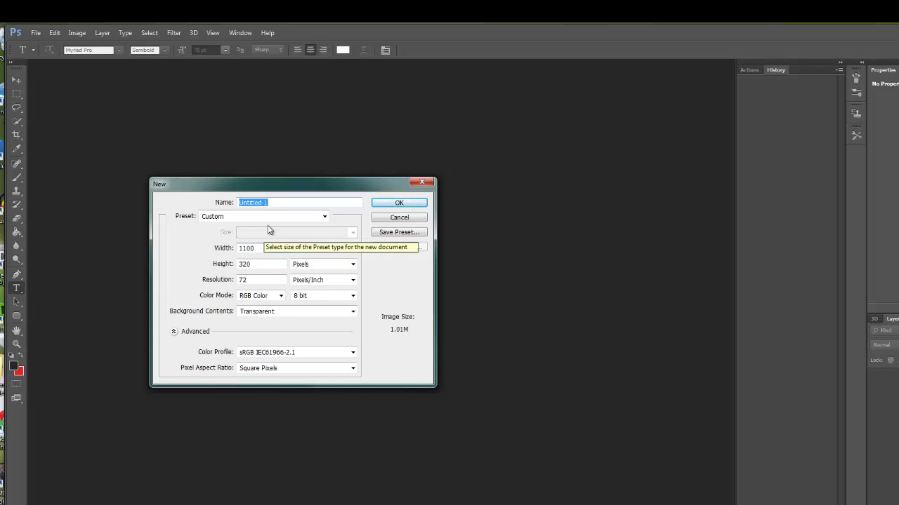
# Step: Create a new 1100 by 320 pixel RGB document at 72 pixels/inch with transparent background contents
pyautogui.moveTo(287, 191); pyautogui.dragTo(603, 349)
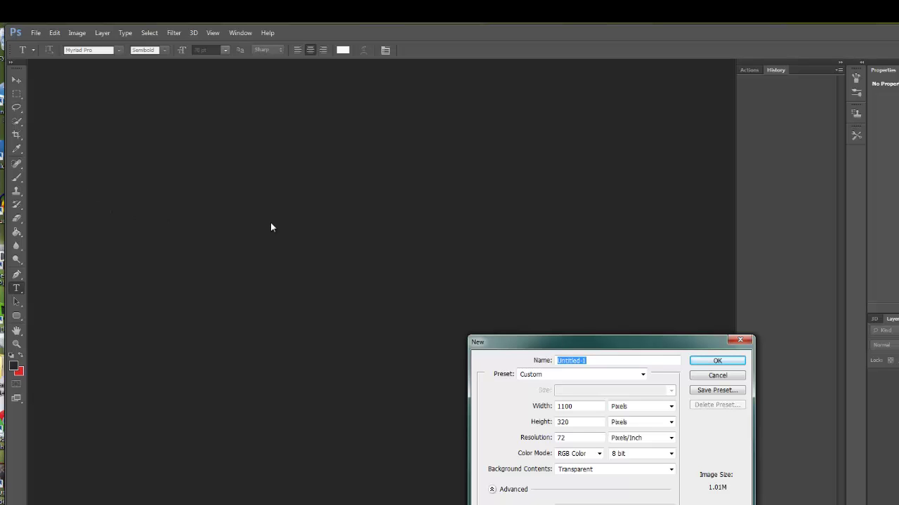
pyautogui.moveTo(619, 342); pyautogui.dragTo(328, 218)
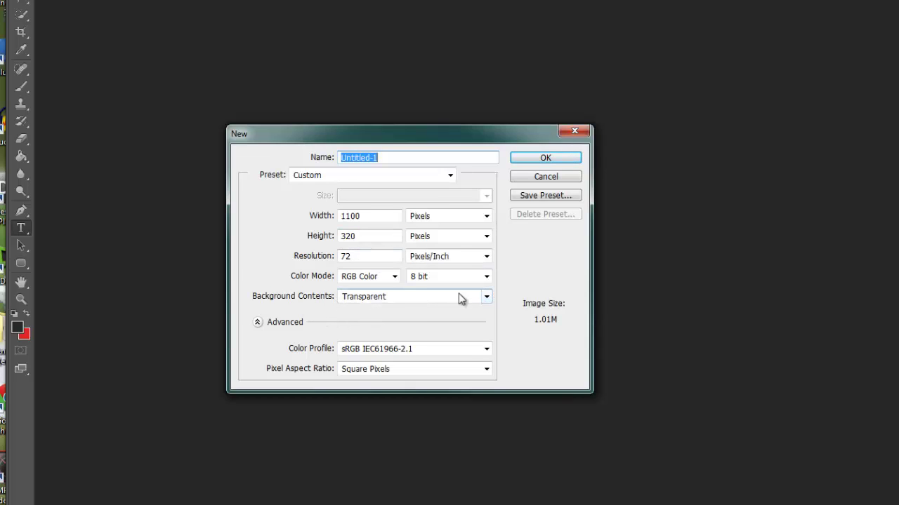
pyautogui.click(486, 296)
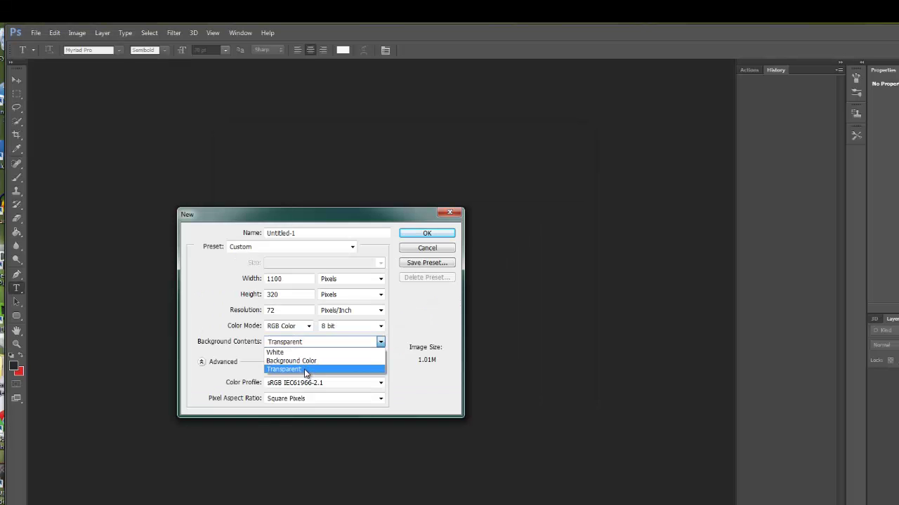
pyautogui.click(390, 331)
pyautogui.click(426, 234)
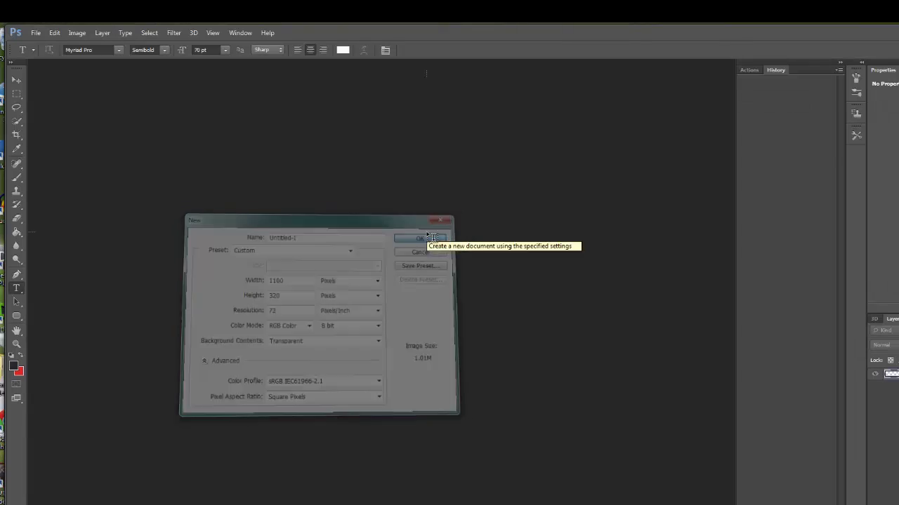
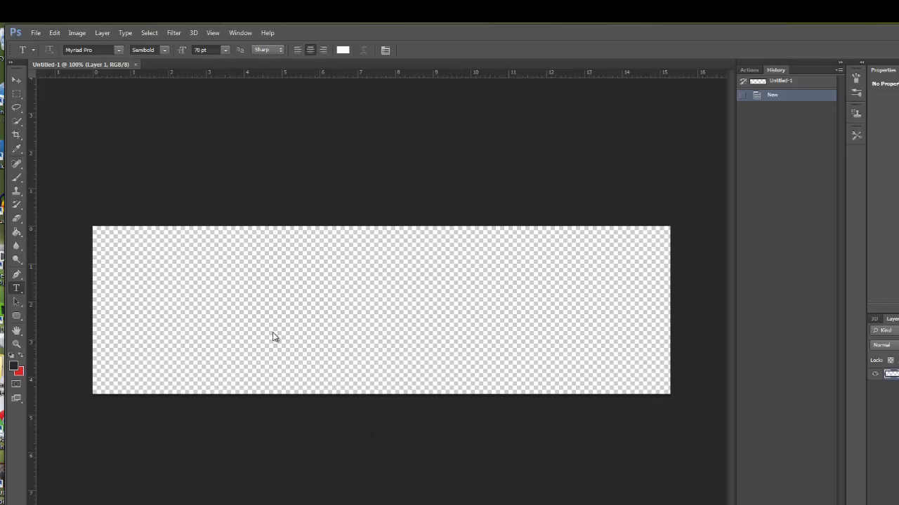
# Step: Open the sunset photo Burma090879.jpg from the Slideshow Pics folder
pyautogui.click(36, 33)
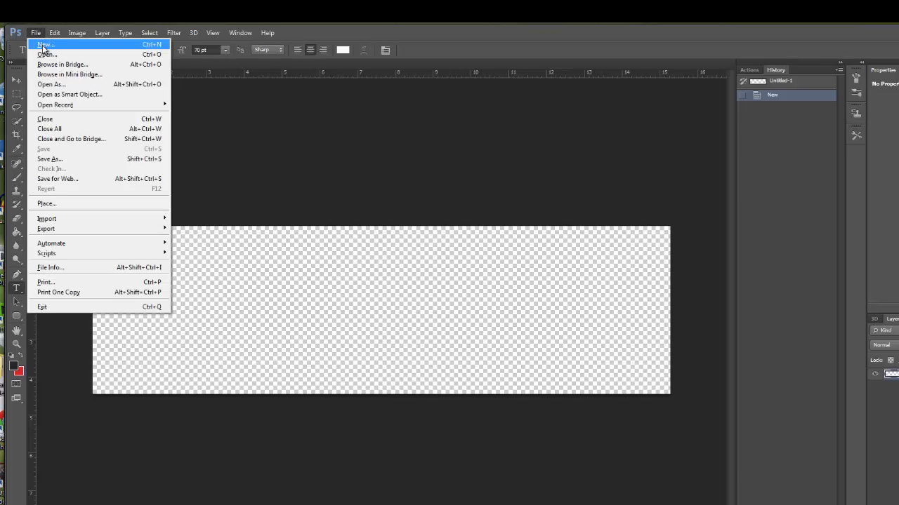
pyautogui.click(44, 54)
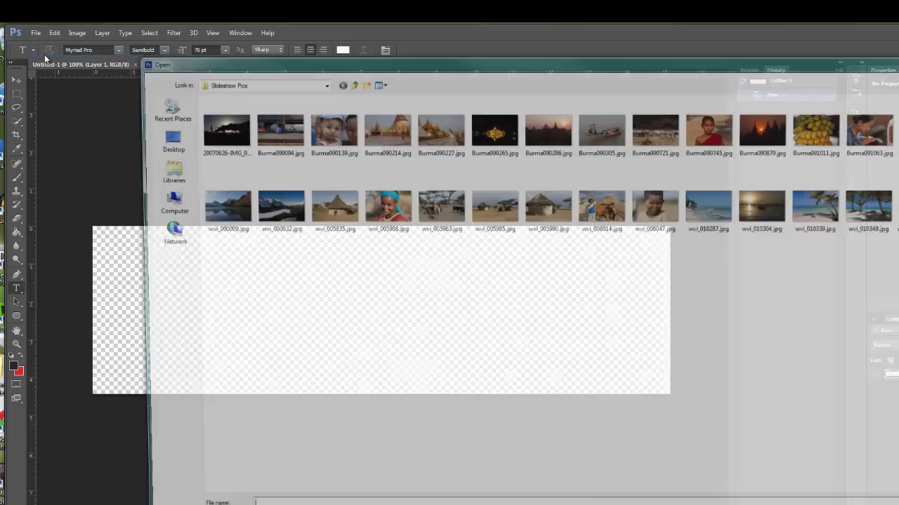
pyautogui.moveTo(516, 60); pyautogui.dragTo(455, 126)
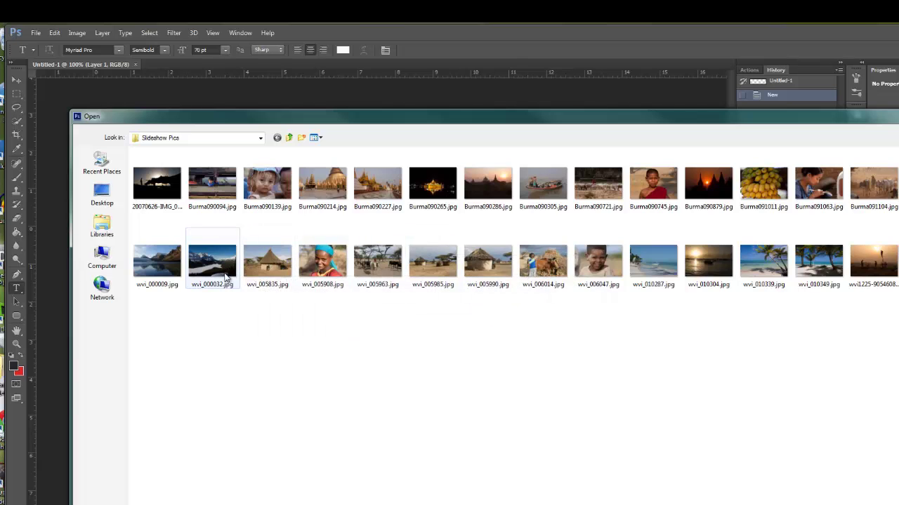
pyautogui.moveTo(455, 119); pyautogui.dragTo(692, 135)
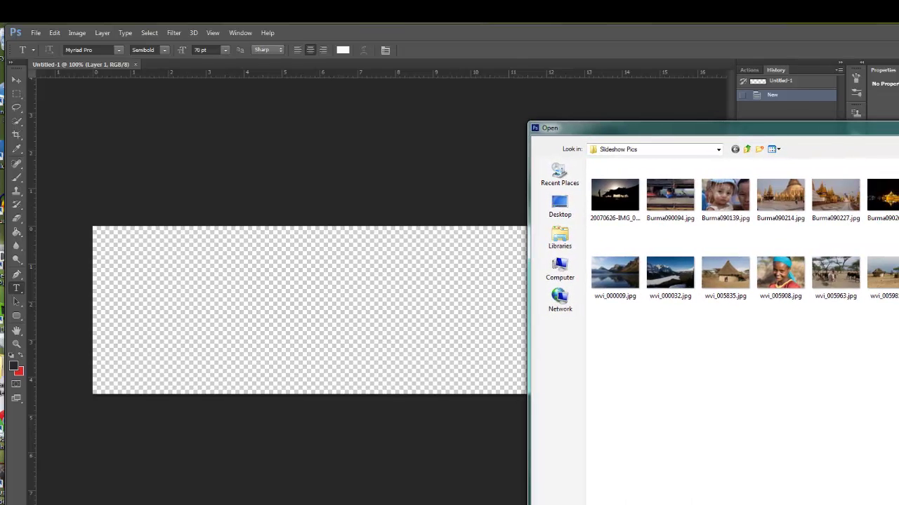
pyautogui.moveTo(898, 132); pyautogui.dragTo(567, 139)
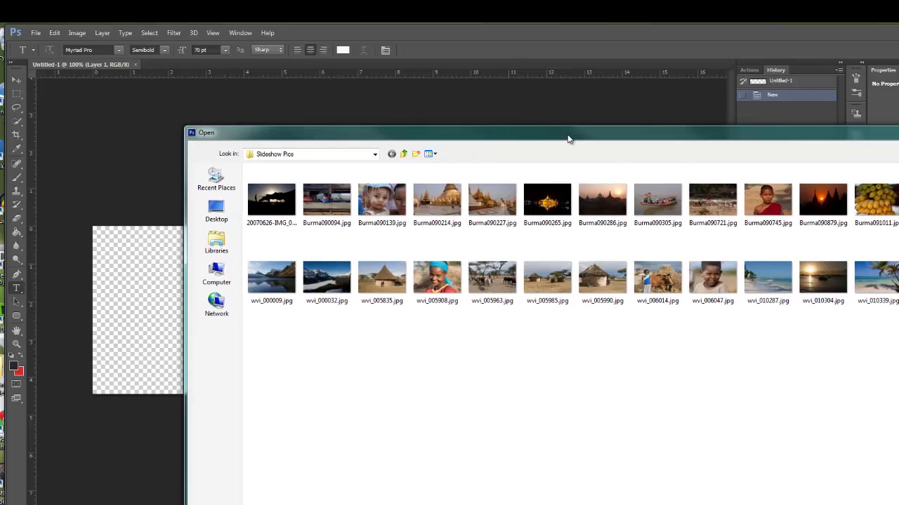
pyautogui.doubleClick(821, 204)
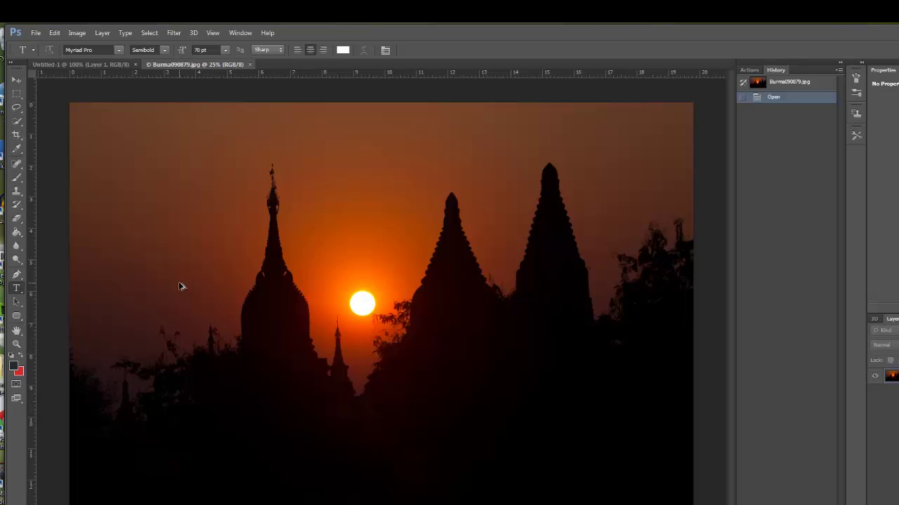
# Step: Resize the sunset photo proportionally to a width of 1500 pixels
pyautogui.hotkey('ctrl', 'alt', 'i')
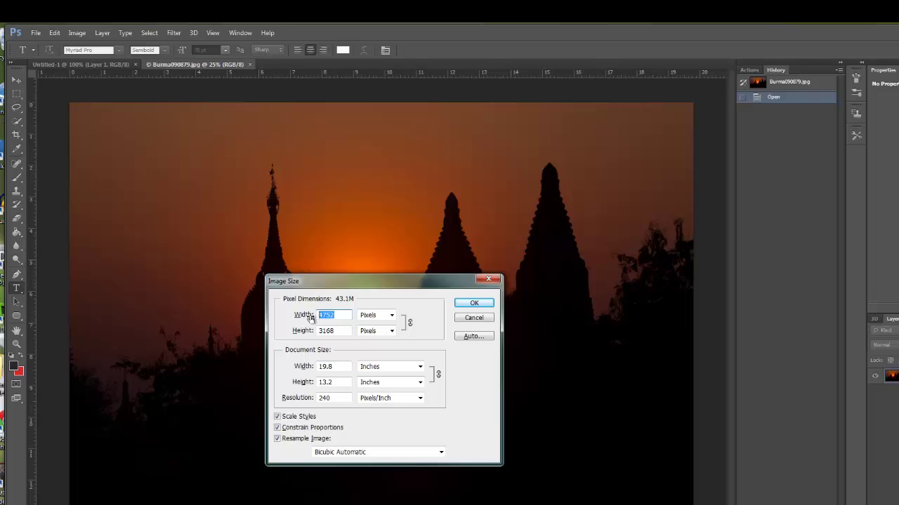
pyautogui.write('15')
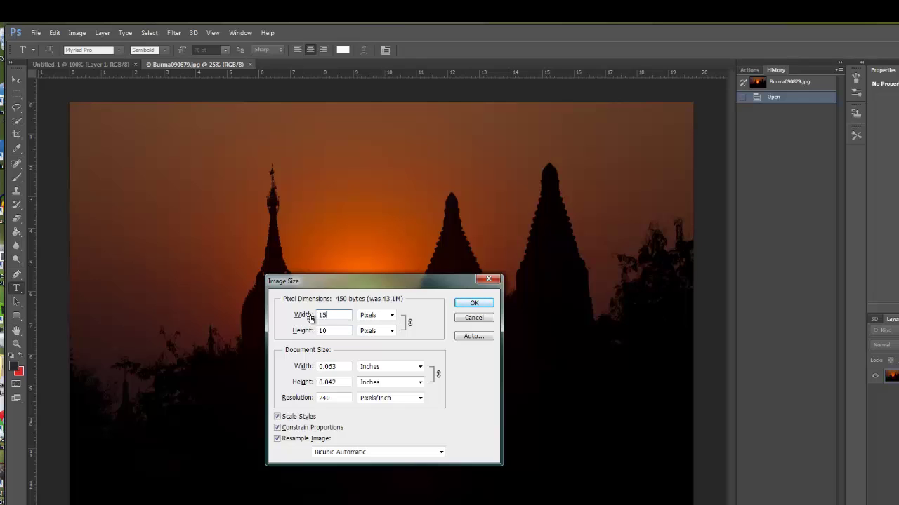
pyautogui.write('00')
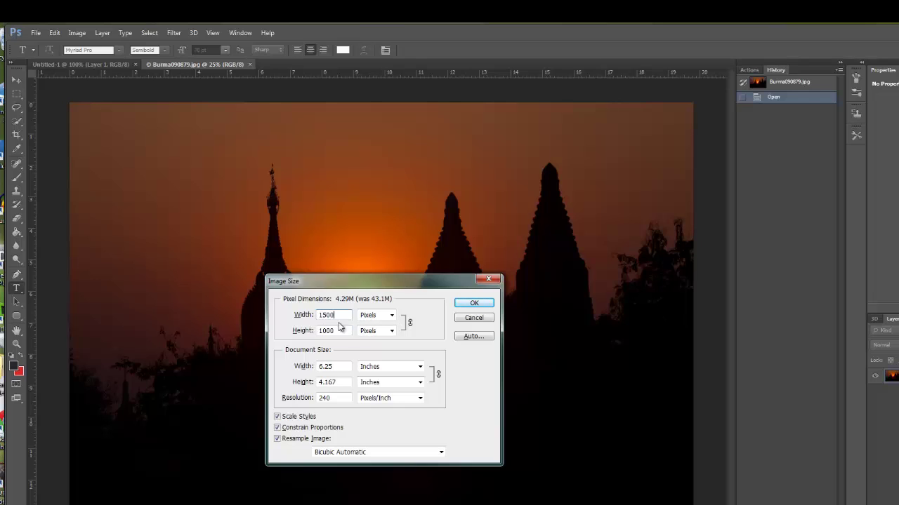
pyautogui.click(474, 304)
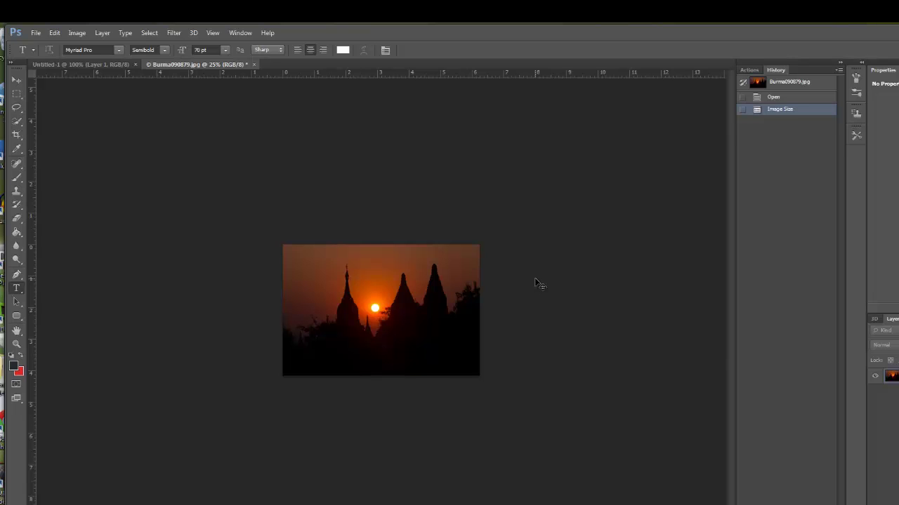
# Step: Copy the entire resized photo and paste it into the blank Untitled-1 banner document
pyautogui.hotkey('ctrl', 'a')
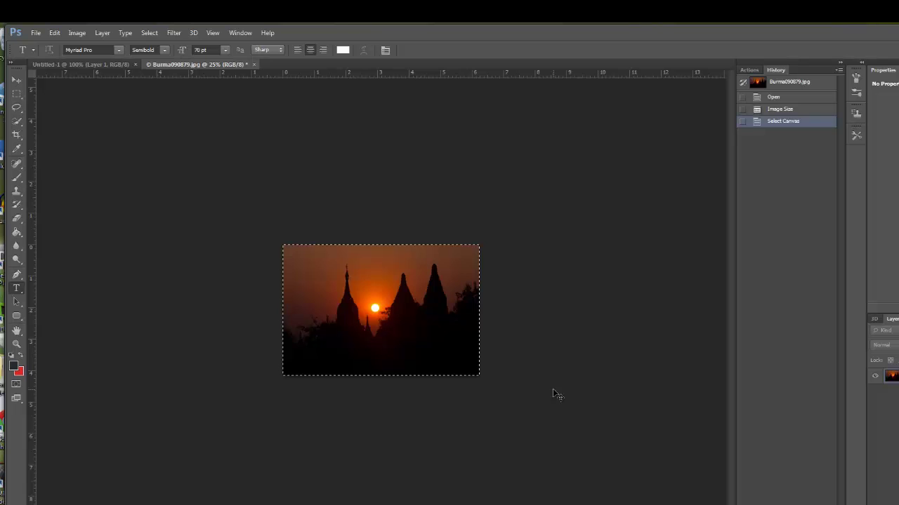
pyautogui.click(98, 66)
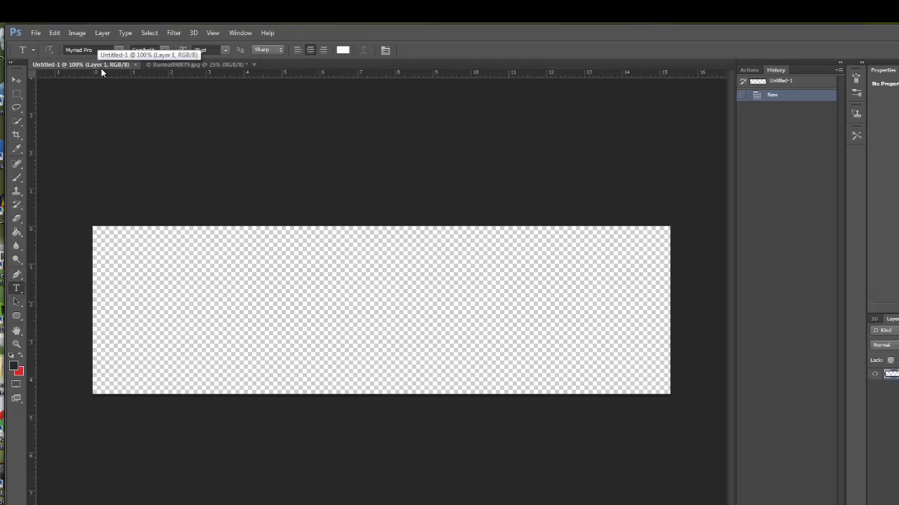
pyautogui.hotkey('ctrl', 'v')
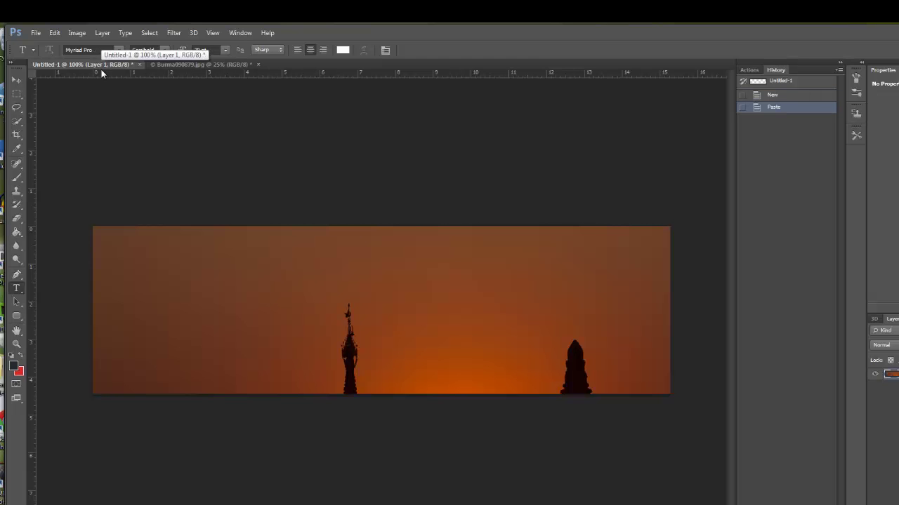
# Step: Move the pasted photo within the banner so the sun and temple silhouettes fall inside the canvas
pyautogui.press('v')
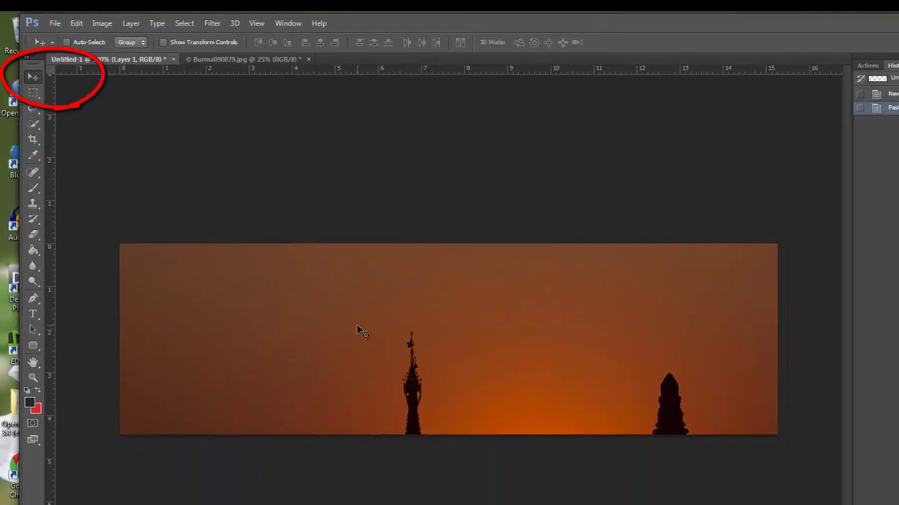
pyautogui.moveTo(356, 330); pyautogui.dragTo(169, 126)
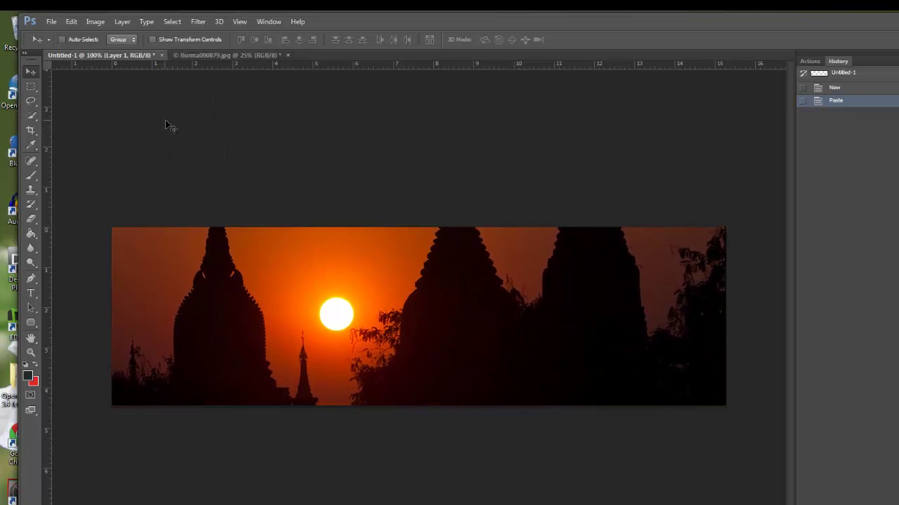
pyautogui.moveTo(539, 341); pyautogui.dragTo(690, 330)
pyautogui.moveTo(615, 344); pyautogui.dragTo(515, 363)
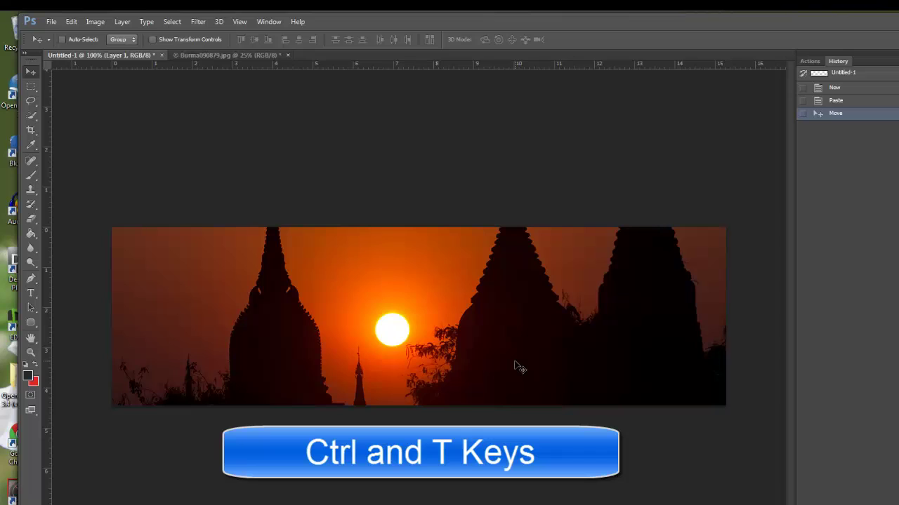
# Step: Try a non-proportional Free Transform of the photo to about 40.6% width and 82.5% height, and undo it
pyautogui.hotkey('ctrl', 't')
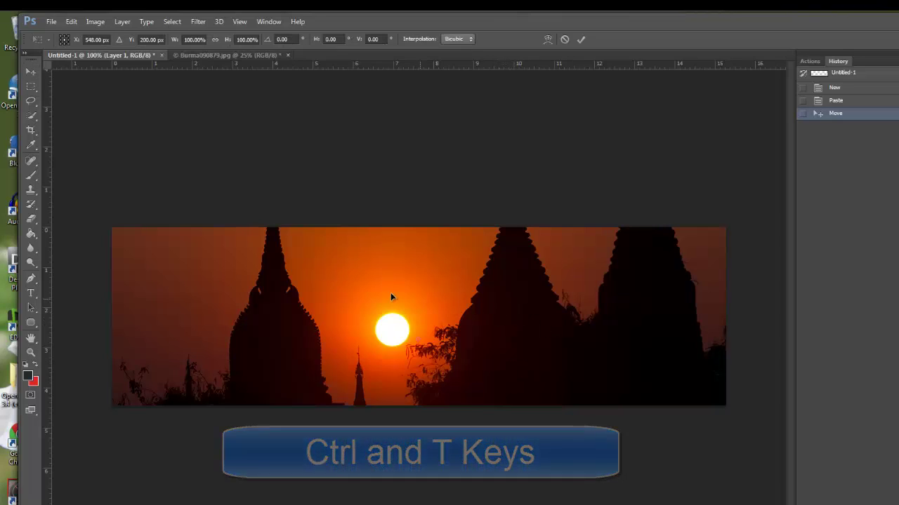
pyautogui.moveTo(177, 278); pyautogui.dragTo(235, 311)
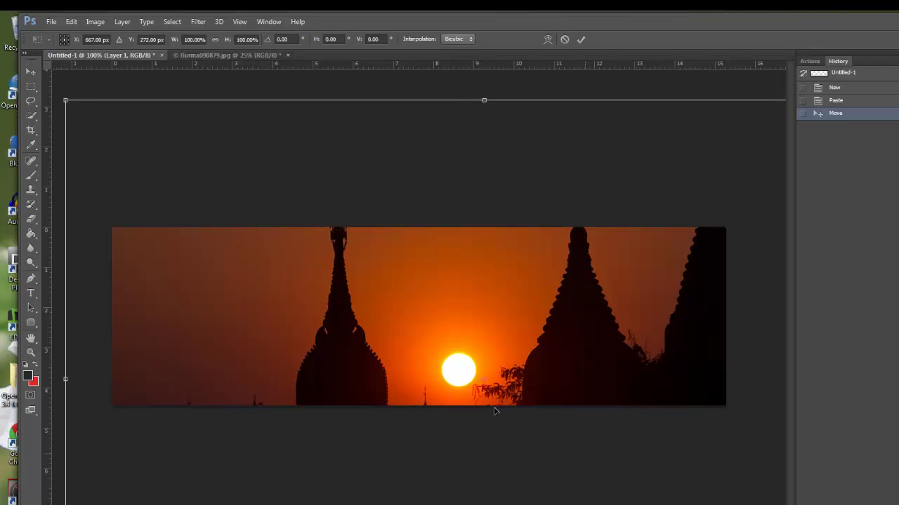
pyautogui.moveTo(241, 268); pyautogui.dragTo(258, 321)
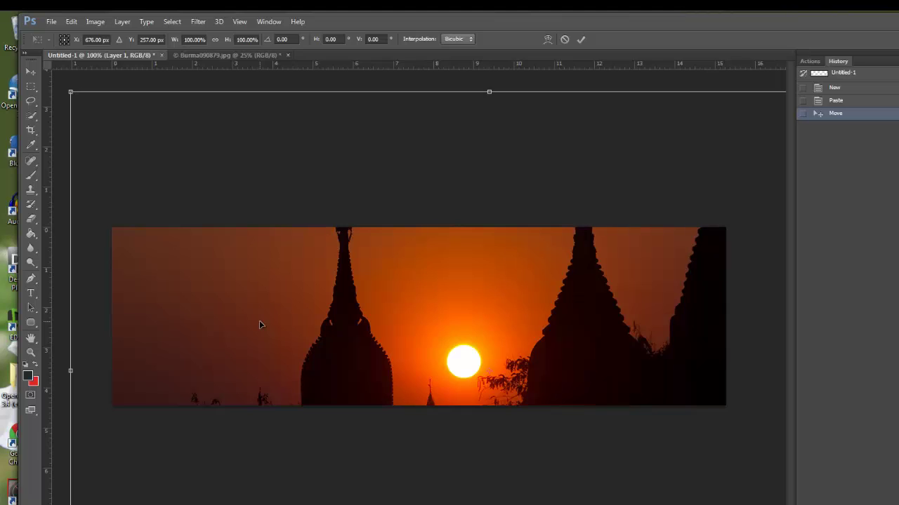
pyautogui.moveTo(217, 290); pyautogui.dragTo(474, 454)
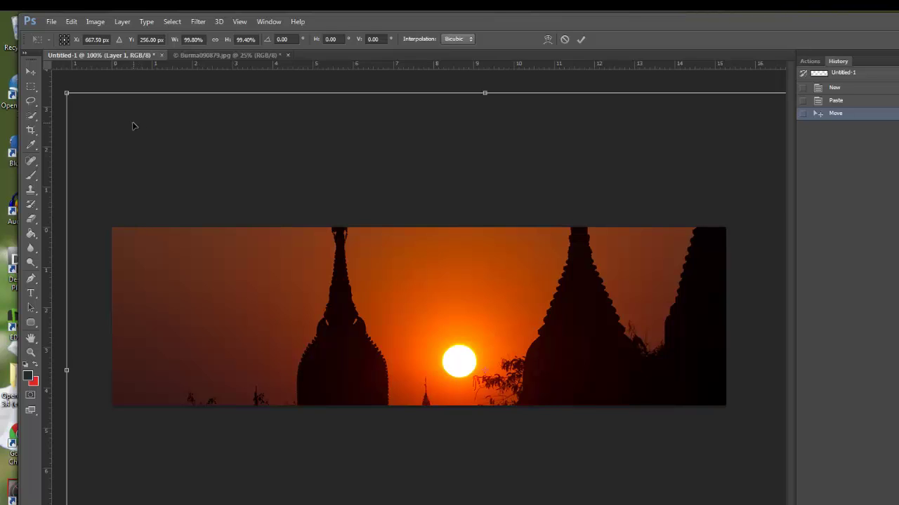
pyautogui.moveTo(67, 94); pyautogui.dragTo(146, 115)
pyautogui.moveTo(306, 145); pyautogui.dragTo(560, 187)
pyautogui.hotkey('ctrl', 'z')
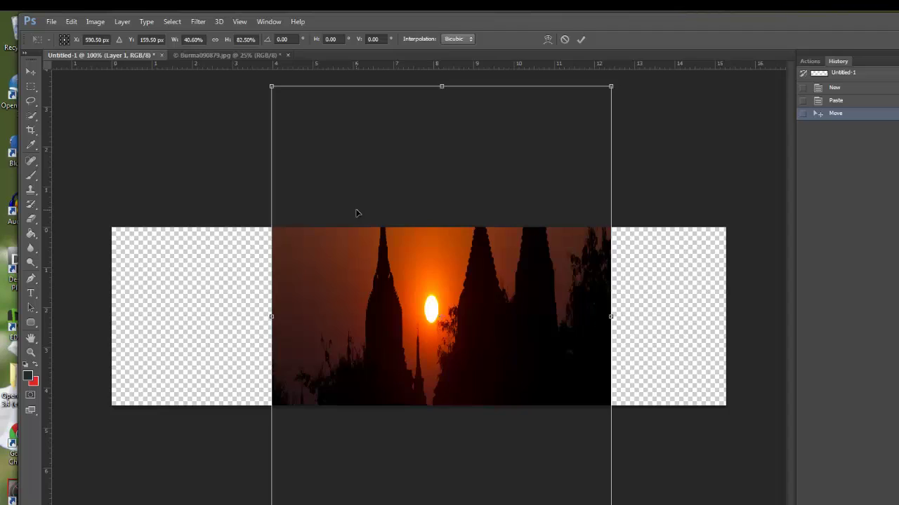
pyautogui.moveTo(356, 212); pyautogui.dragTo(347, 195)
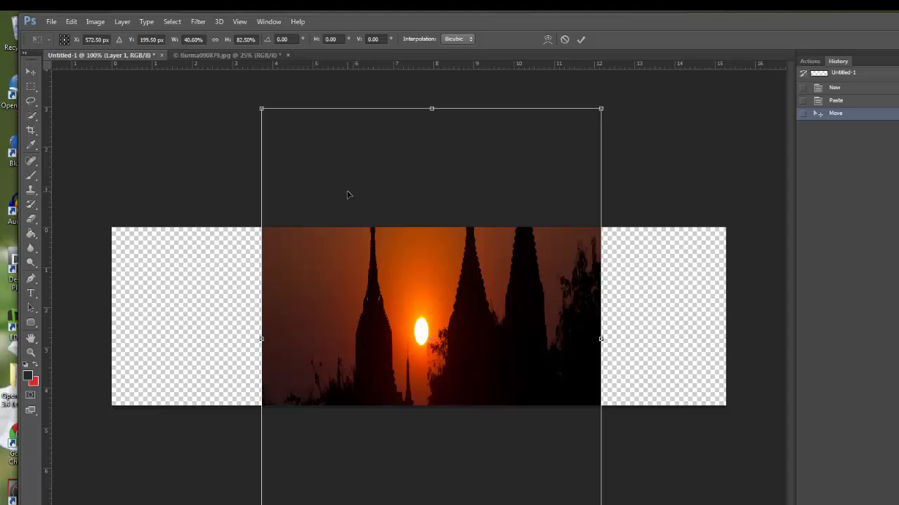
pyautogui.press('Return')
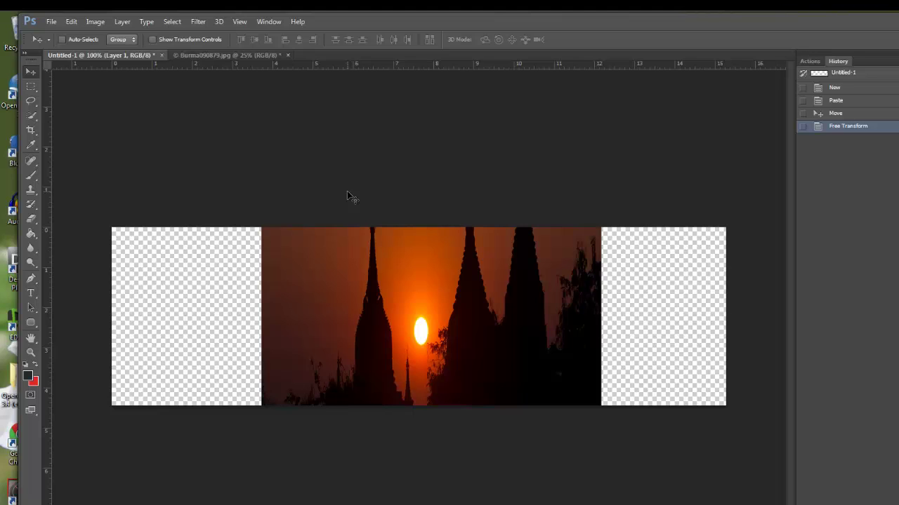
pyautogui.hotkey('ctrl', 'z')
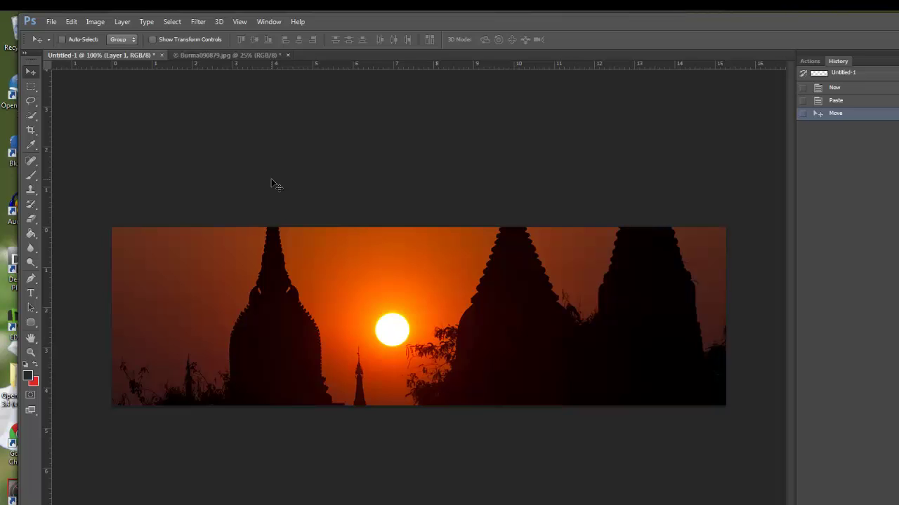
# Step: Scale the photo proportionally to about 78.4% with Free Transform and position it at about X 525, Y 153 px, covering the whole banner
pyautogui.hotkey('ctrl', 't')
pyautogui.moveTo(187, 159); pyautogui.dragTo(258, 180)
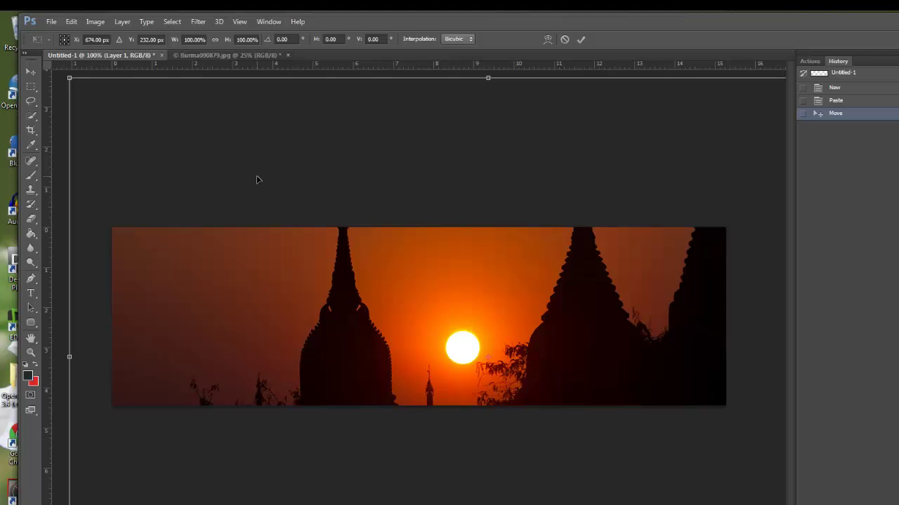
pyautogui.moveTo(70, 78); pyautogui.dragTo(211, 200)
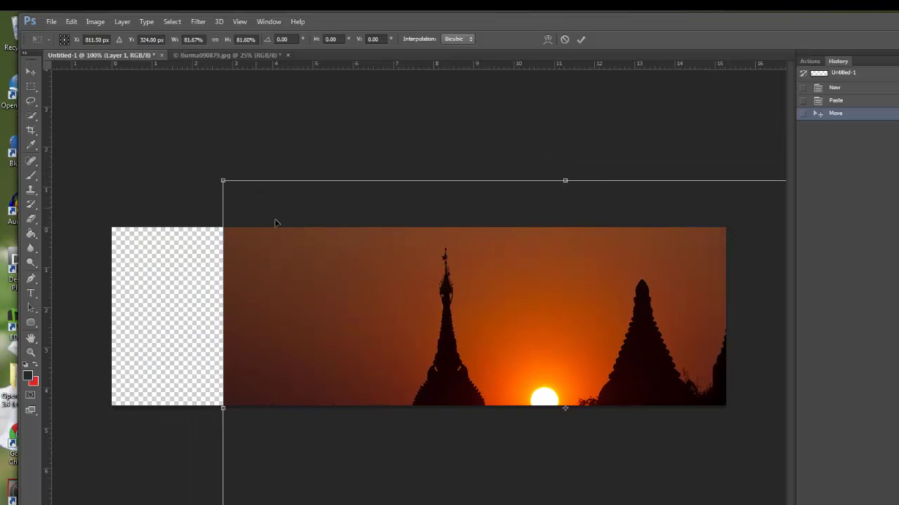
pyautogui.moveTo(299, 258); pyautogui.dragTo(150, 160)
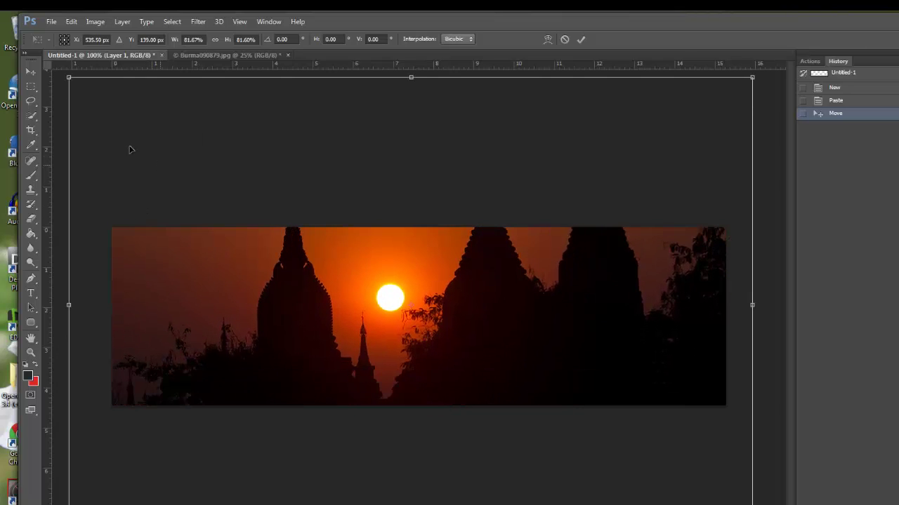
pyautogui.moveTo(69, 77); pyautogui.dragTo(90, 106)
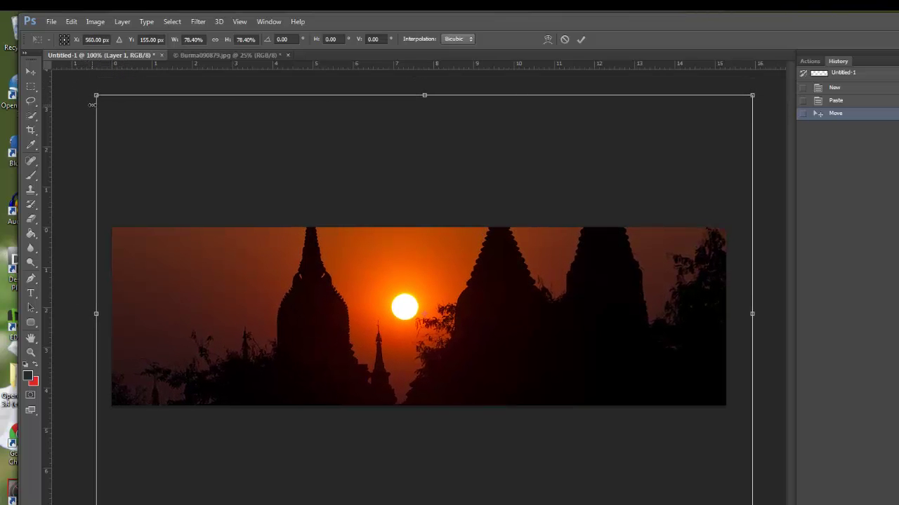
pyautogui.moveTo(287, 174); pyautogui.dragTo(266, 172)
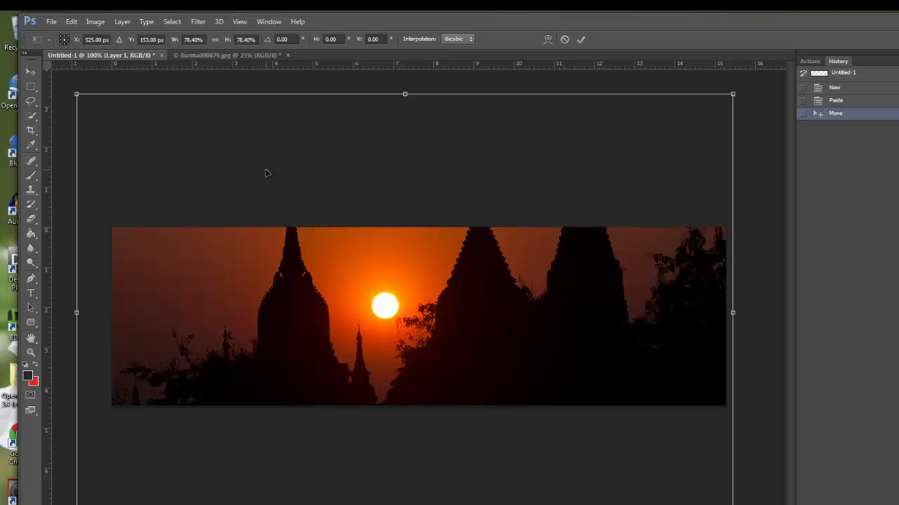
pyautogui.press('Return')
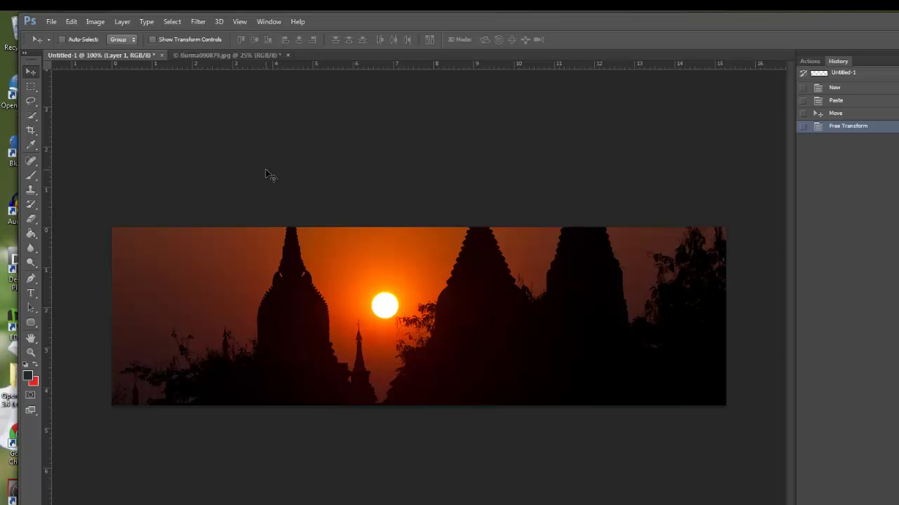
# Step: Nudge the sunset photo slightly upward and save the banner as a JPEG named fpss001 in the Slideshow Pics folder
pyautogui.moveTo(265, 169); pyautogui.dragTo(265, 160)
pyautogui.click(51, 21)
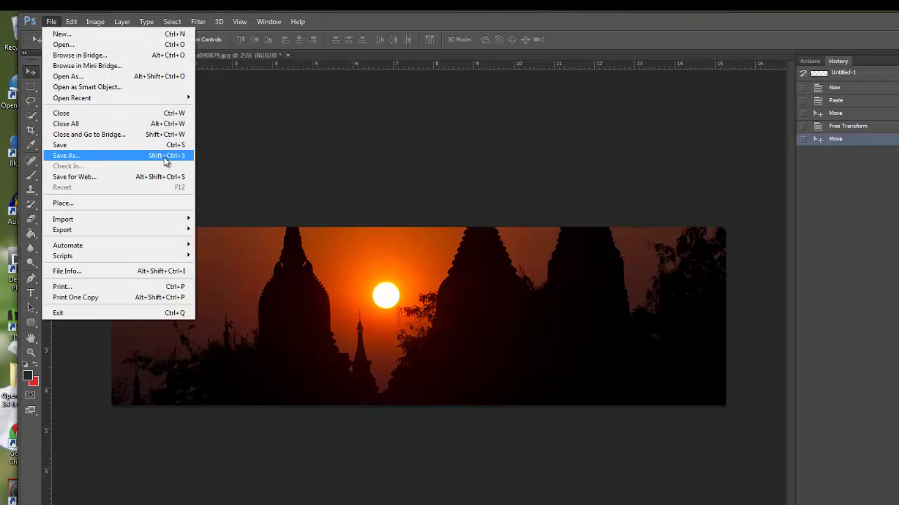
pyautogui.click(314, 150)
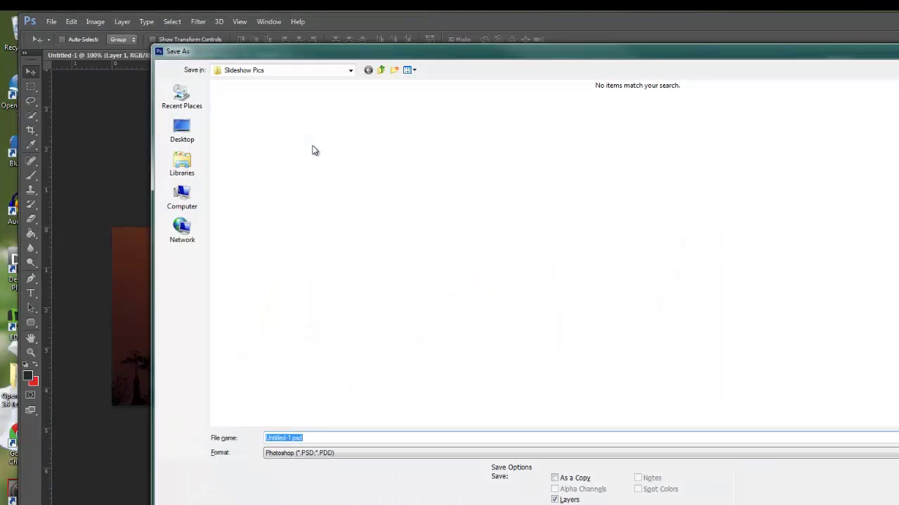
pyautogui.moveTo(475, 55); pyautogui.dragTo(431, 40)
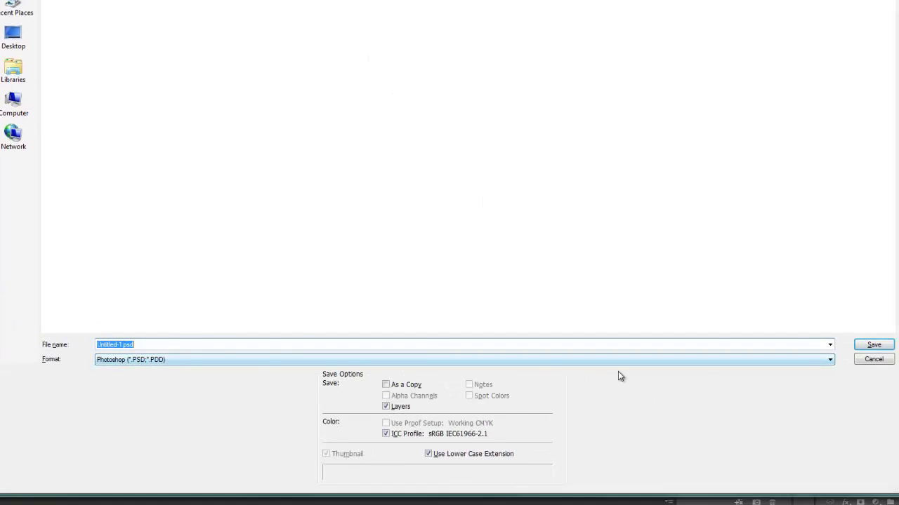
pyautogui.click(830, 360)
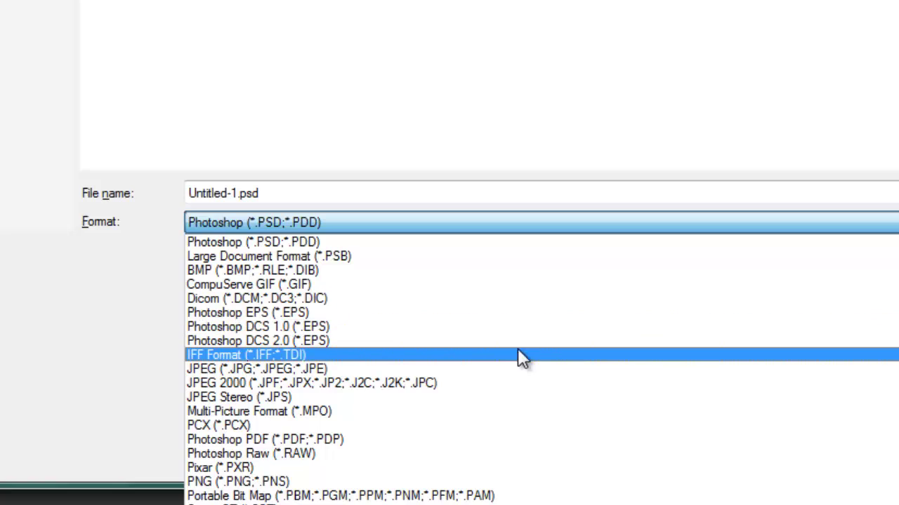
pyautogui.click(465, 373)
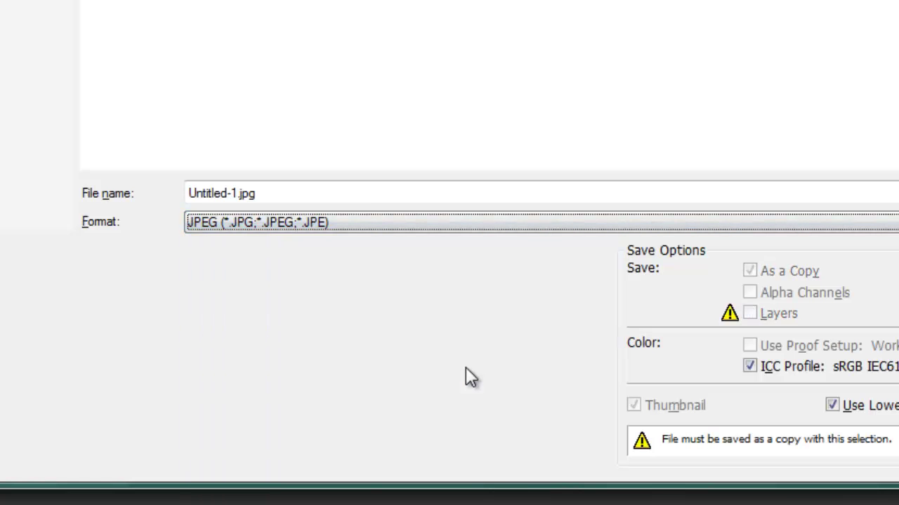
pyautogui.click(335, 193)
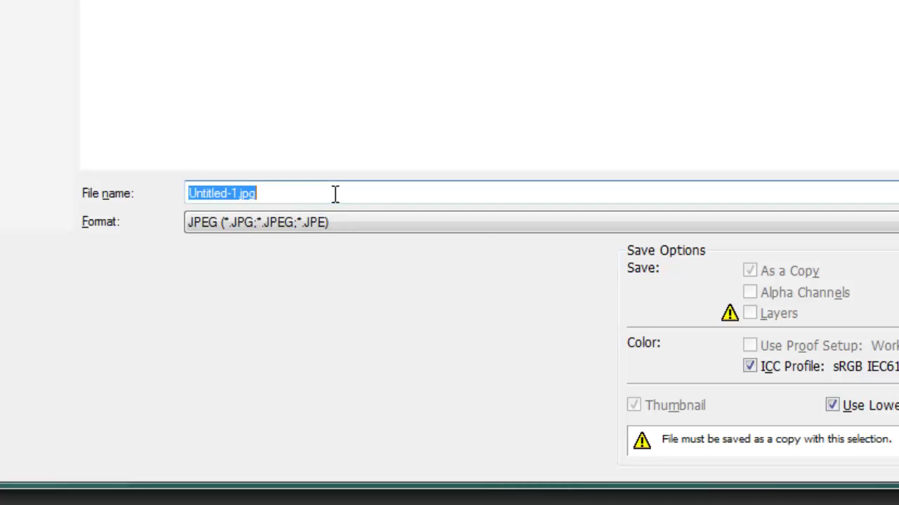
pyautogui.write('fpss')
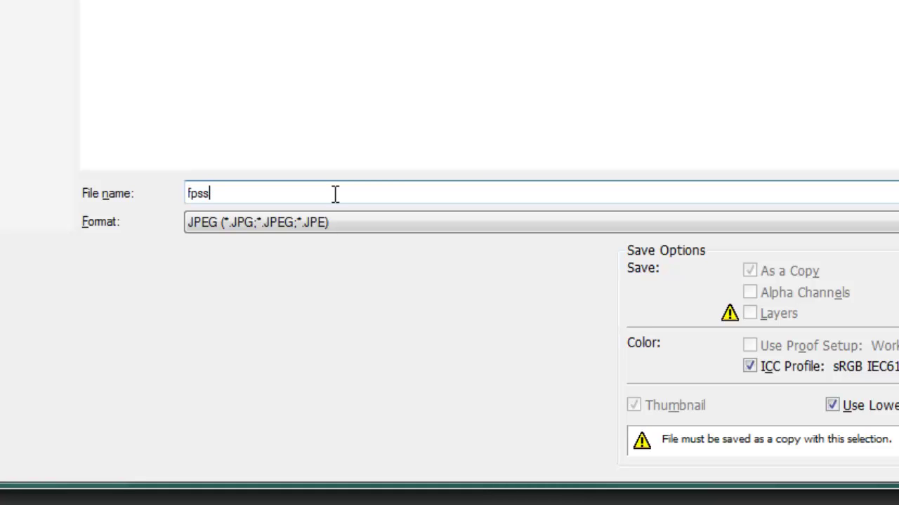
pyautogui.write('001')
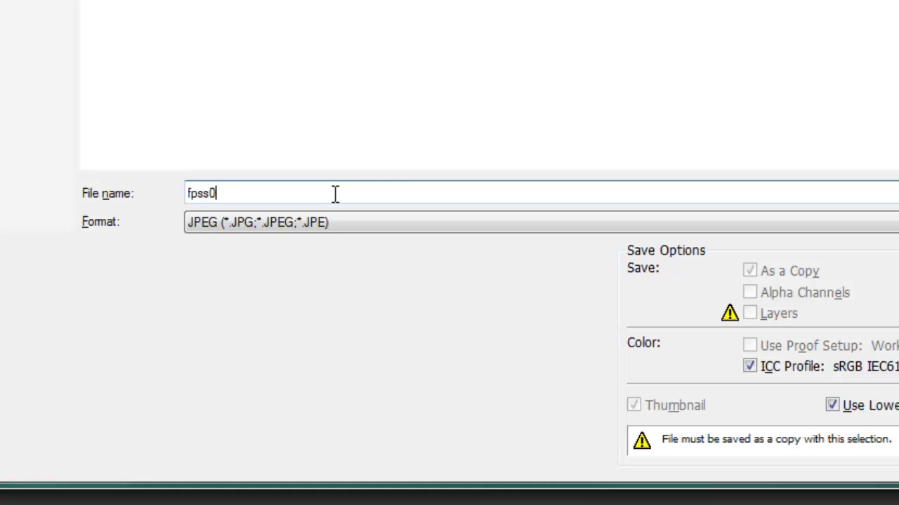
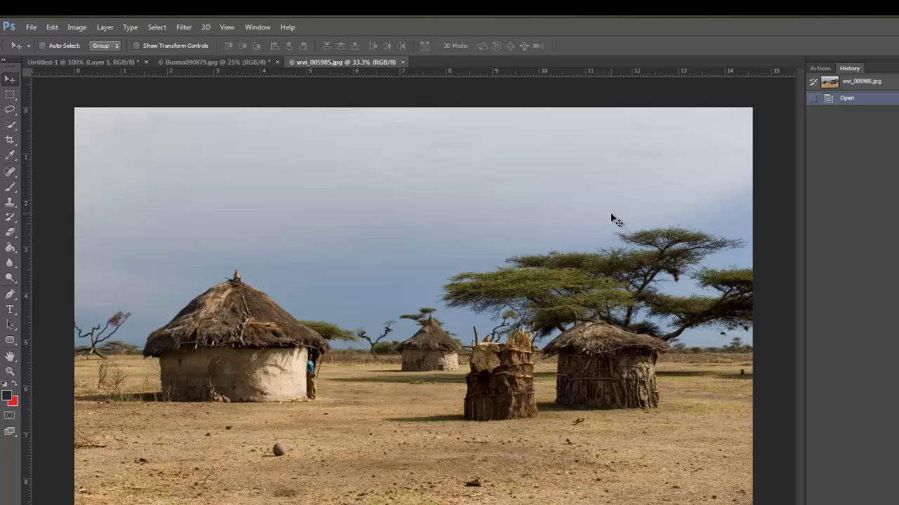
# Step: Resize the wvi_005985.jpg photo proportionally to a width of 1500 pixels
pyautogui.hotkey('ctrl', 'alt', 'i')
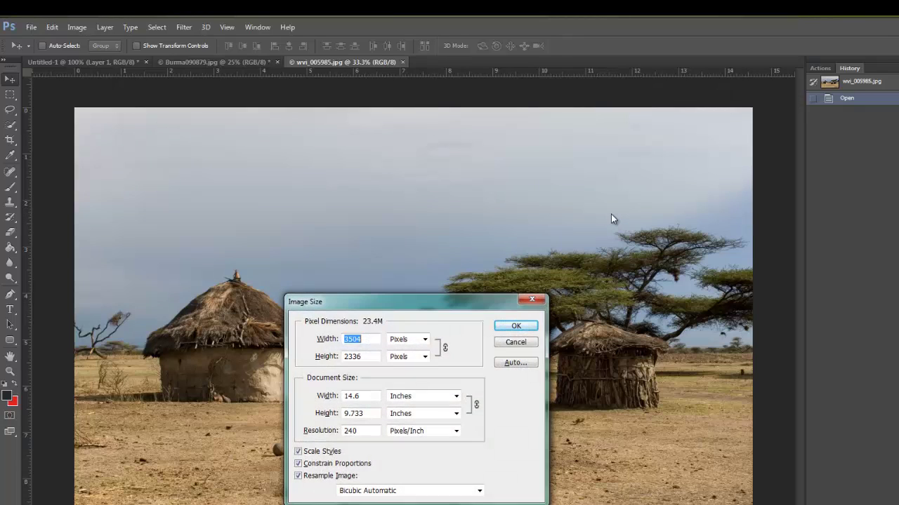
pyautogui.write('1500')
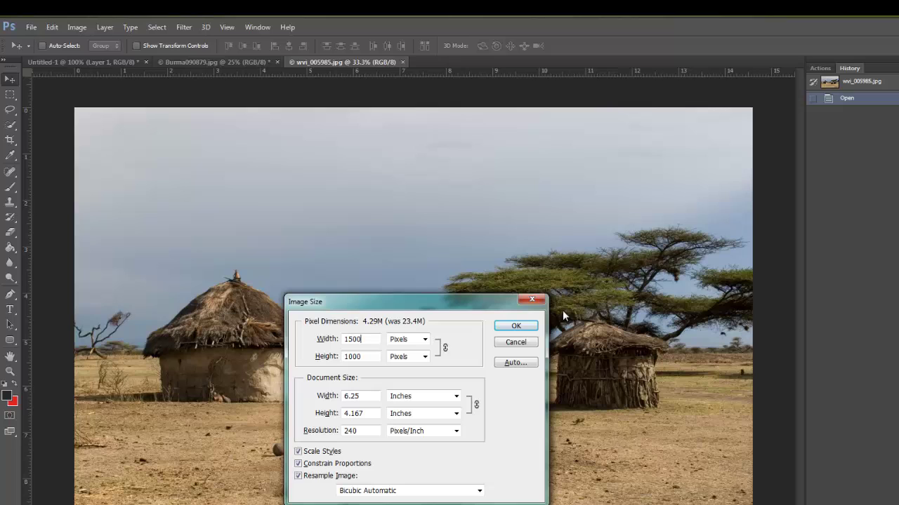
pyautogui.click(516, 326)
# Step: Copy the entire resized hut photo into the Untitled-1 banner and move it so the huts fall inside the canvas
pyautogui.hotkey('ctrl', 'a')
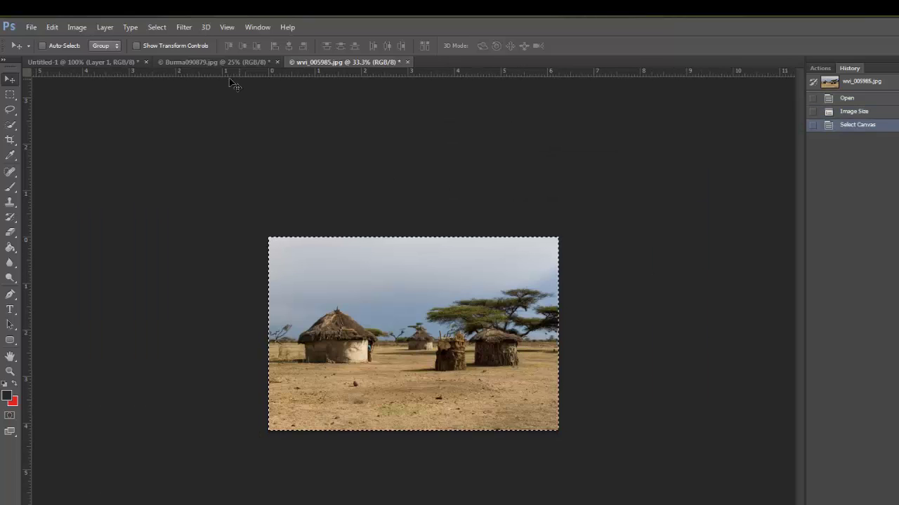
pyautogui.click(99, 61)
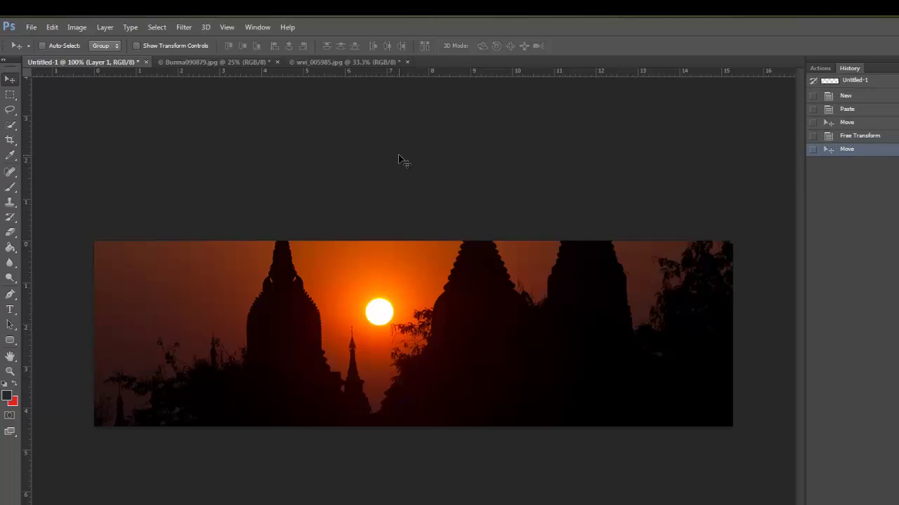
pyautogui.hotkey('ctrl', 'v')
pyautogui.moveTo(406, 324); pyautogui.dragTo(443, 361)
# Step: Scale the hut photo to about 83.7% with Free Transform and position it at about X 542.5, Y 124.5 px, covering the banner
pyautogui.hotkey('ctrl', 't')
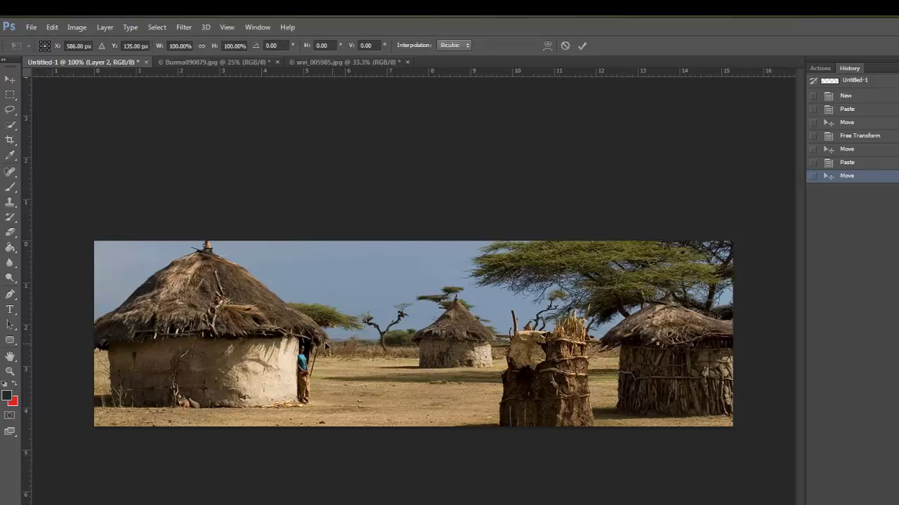
pyautogui.moveTo(327, 348); pyautogui.dragTo(351, 407)
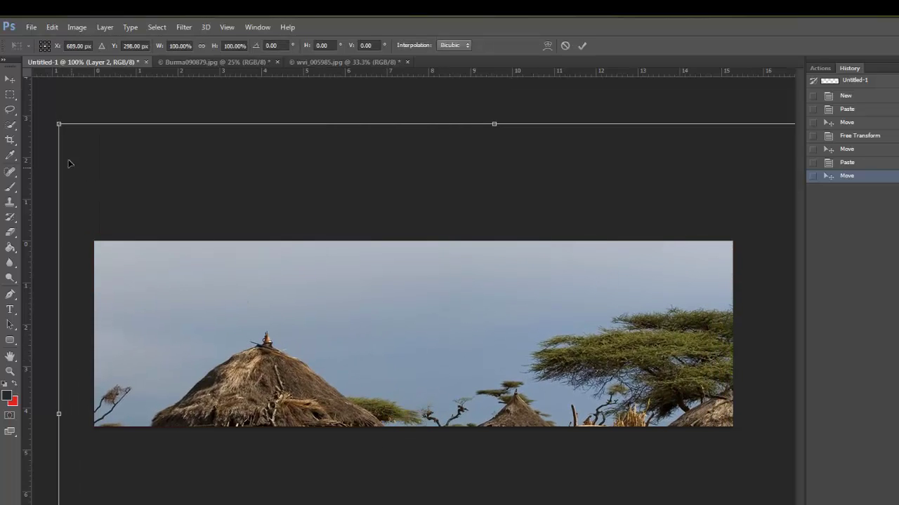
pyautogui.moveTo(59, 128); pyautogui.dragTo(202, 226)
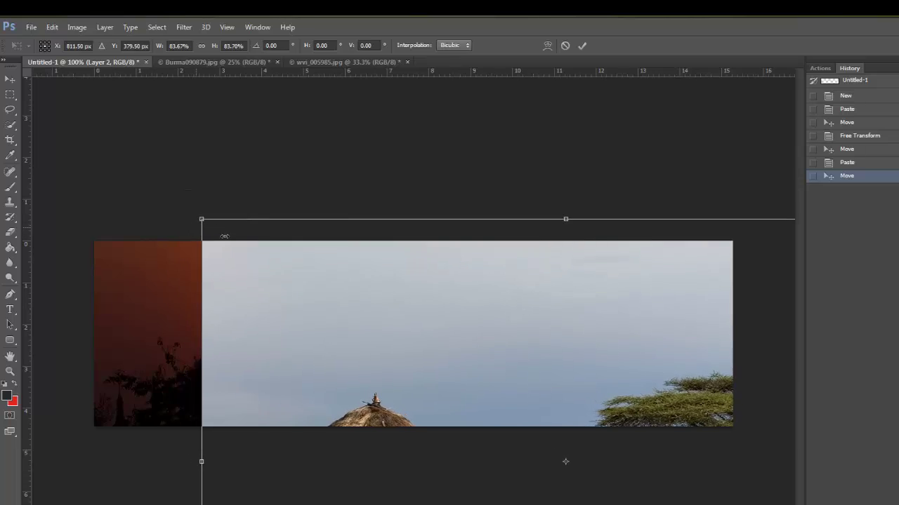
pyautogui.moveTo(344, 301); pyautogui.dragTo(257, 156)
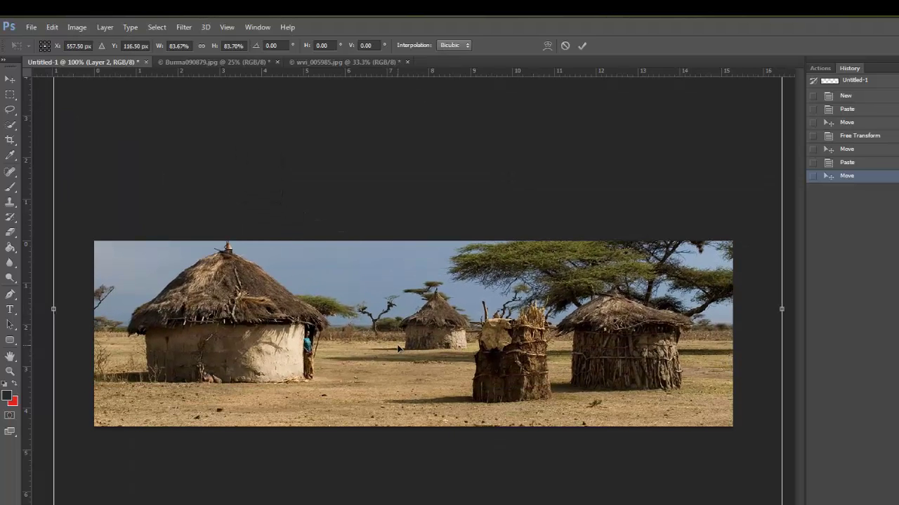
pyautogui.moveTo(400, 349); pyautogui.dragTo(388, 348)
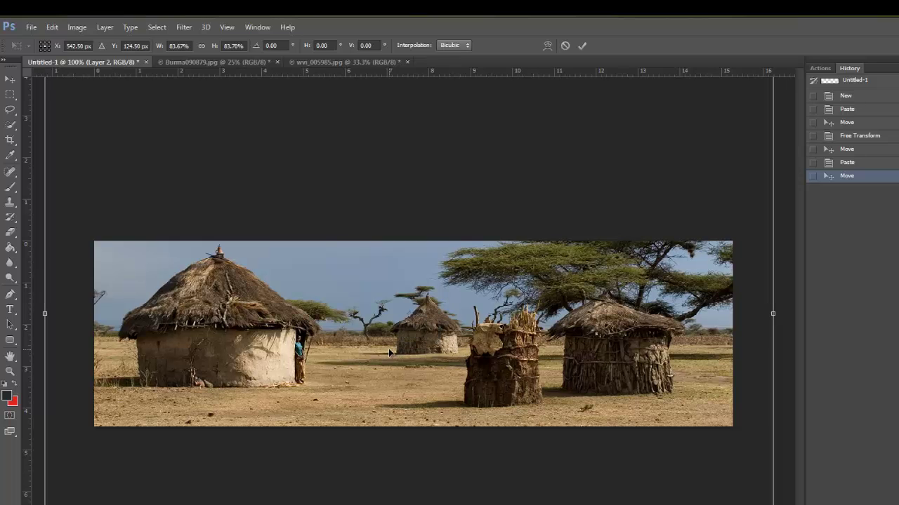
pyautogui.press('Return')
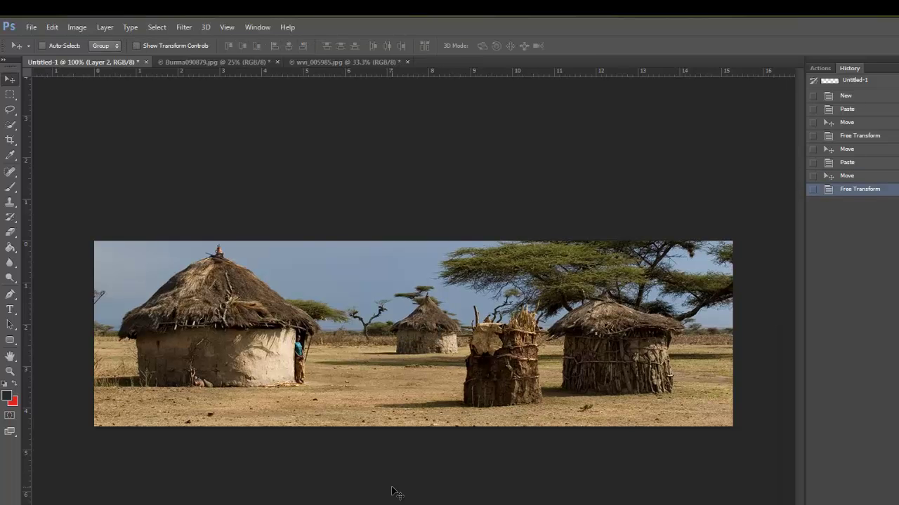
# Step: Save the hut banner as a JPEG named fpss002 in the Slideshow Pics folder, with quality 9 (High) and Baseline ("Standard") format
pyautogui.hotkey('ctrl', 's')
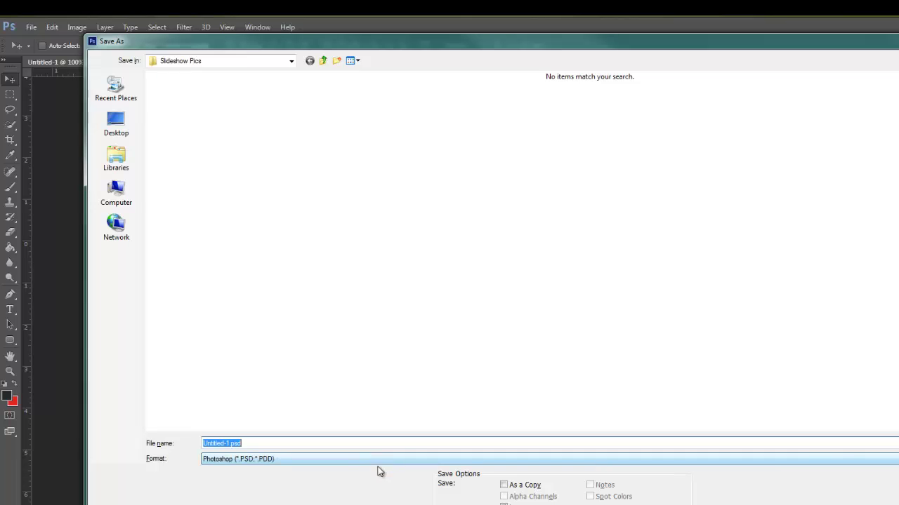
pyautogui.click(827, 459)
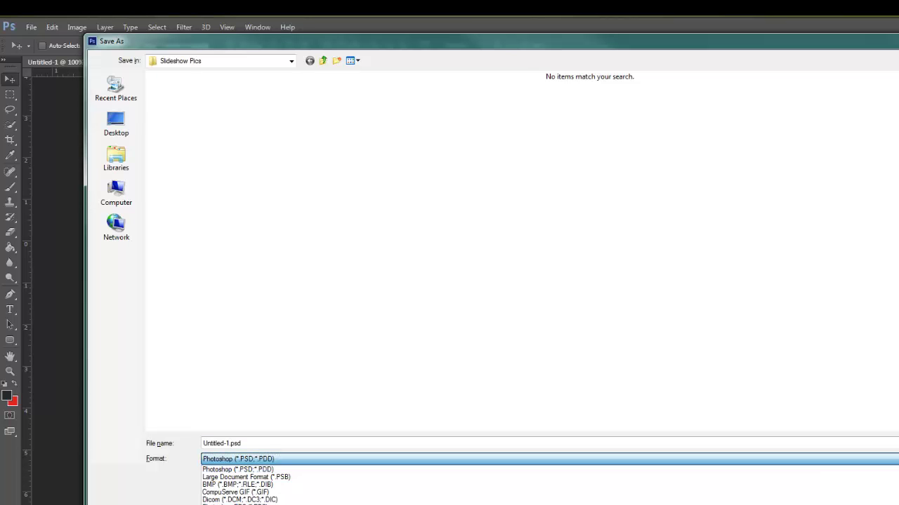
pyautogui.click(238, 504)
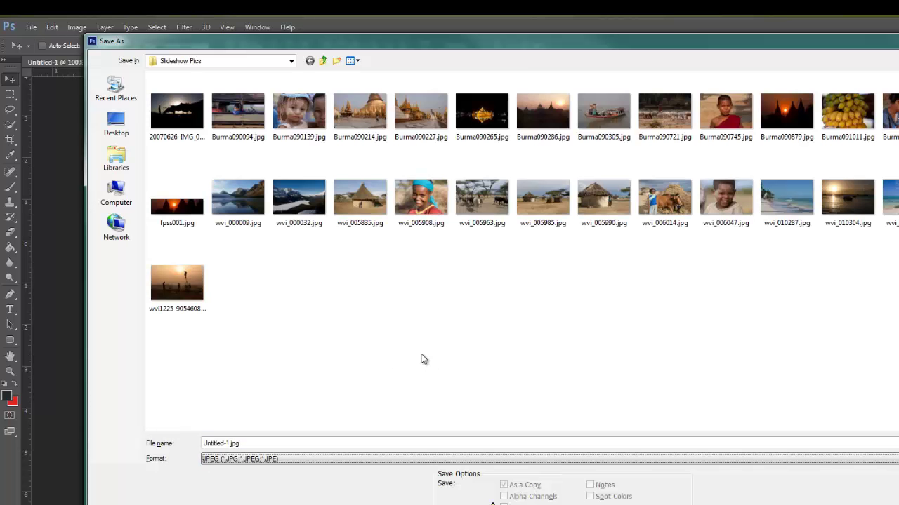
pyautogui.click(178, 208)
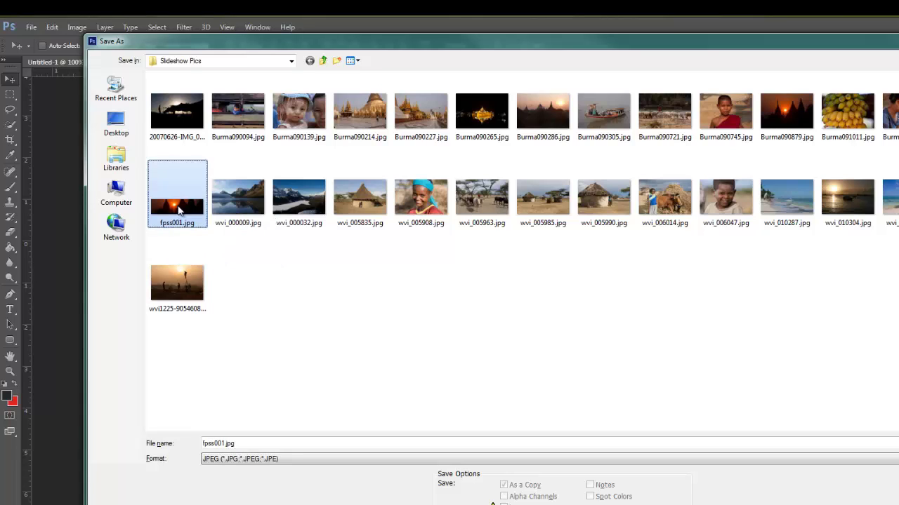
pyautogui.doubleClick(225, 443)
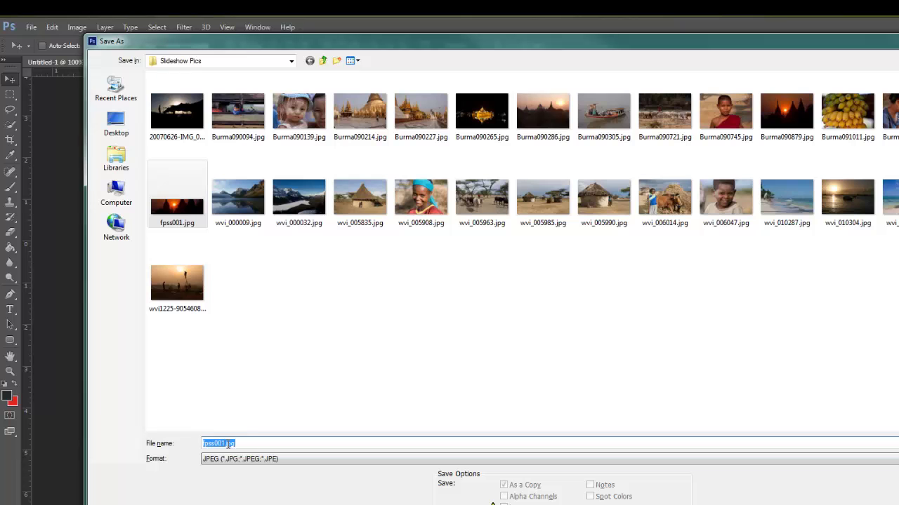
pyautogui.click(224, 443)
pyautogui.press('Return')
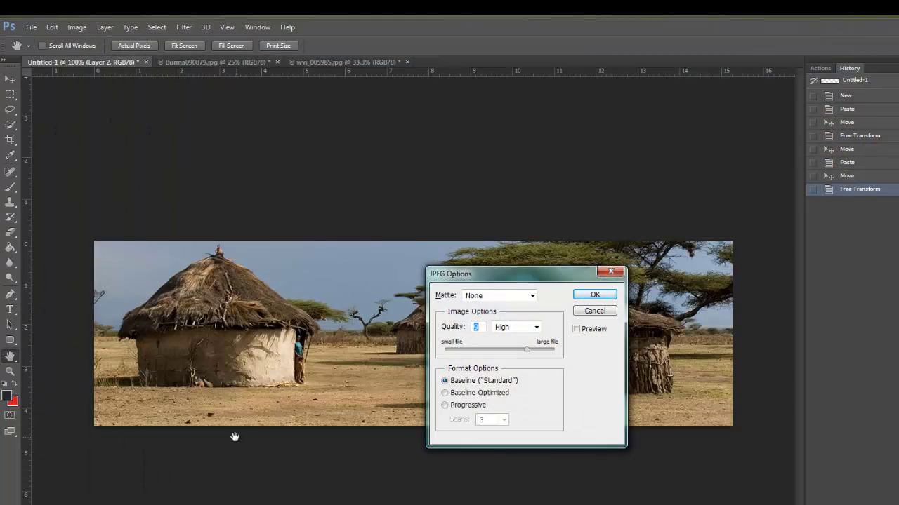
pyautogui.click(593, 298)
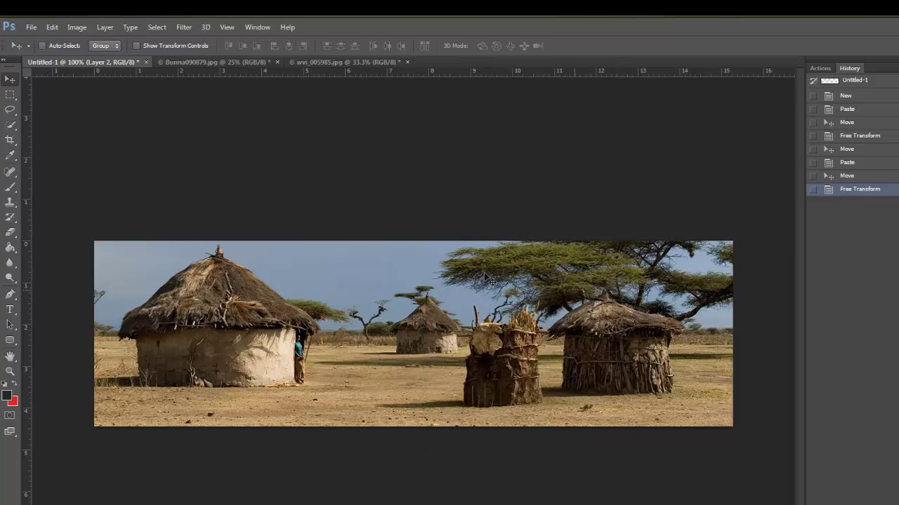
pyautogui.click(30, 28)
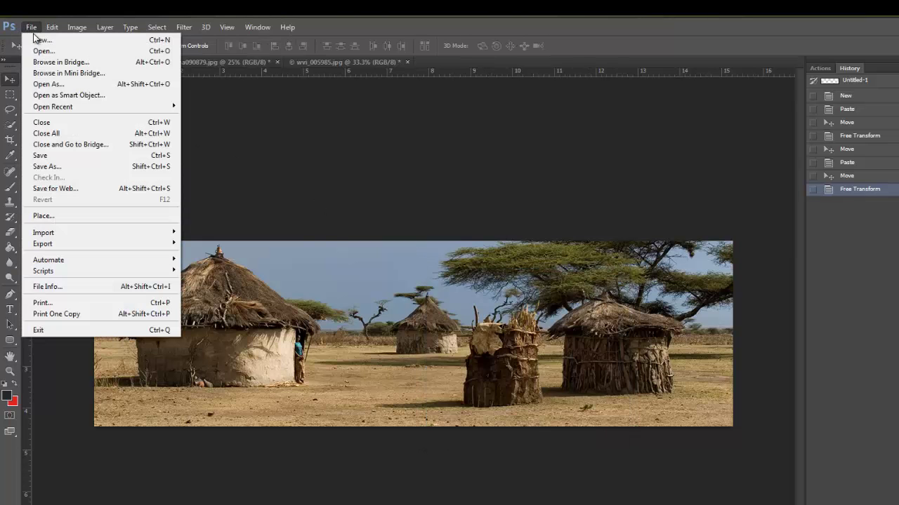
pyautogui.click(40, 53)
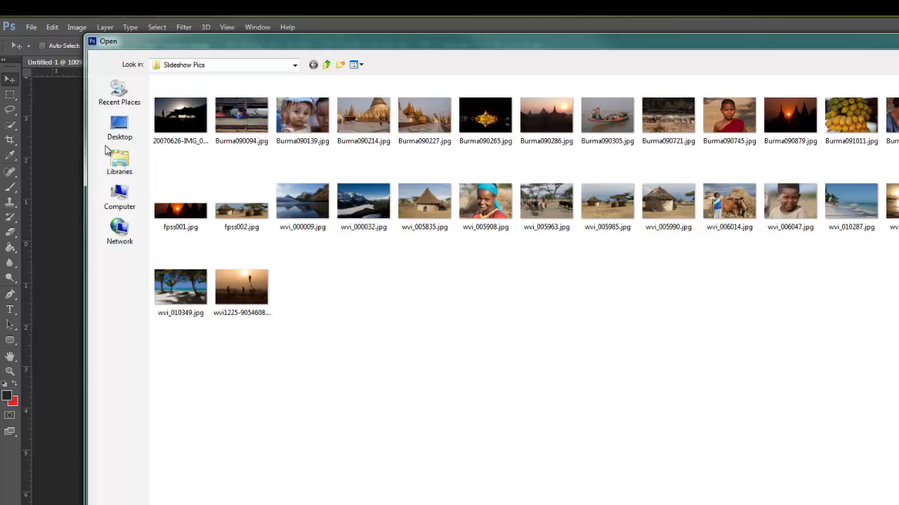
pyautogui.click(179, 120)
pyautogui.doubleClick(179, 121)
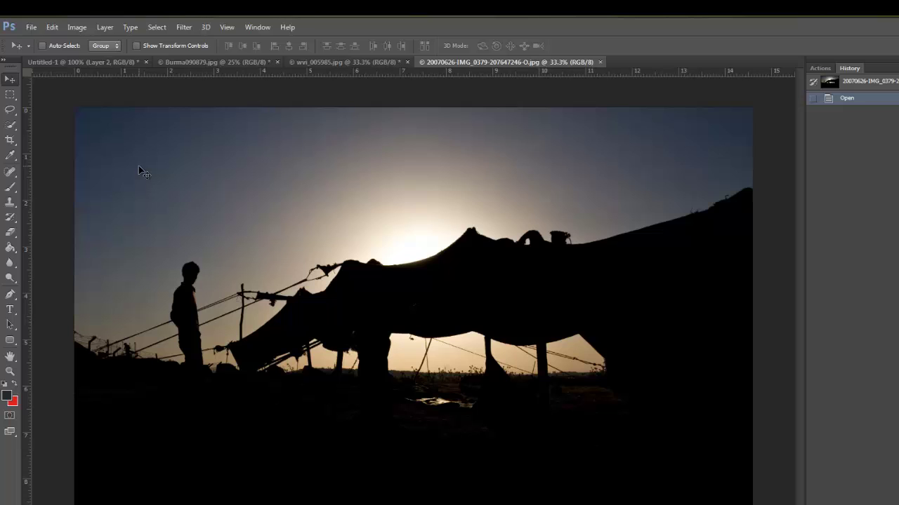
# Step: Copy the entire silhouette photo at its full size and paste it into the Untitled-1 banner document
pyautogui.hotkey('ctrl', 'a')
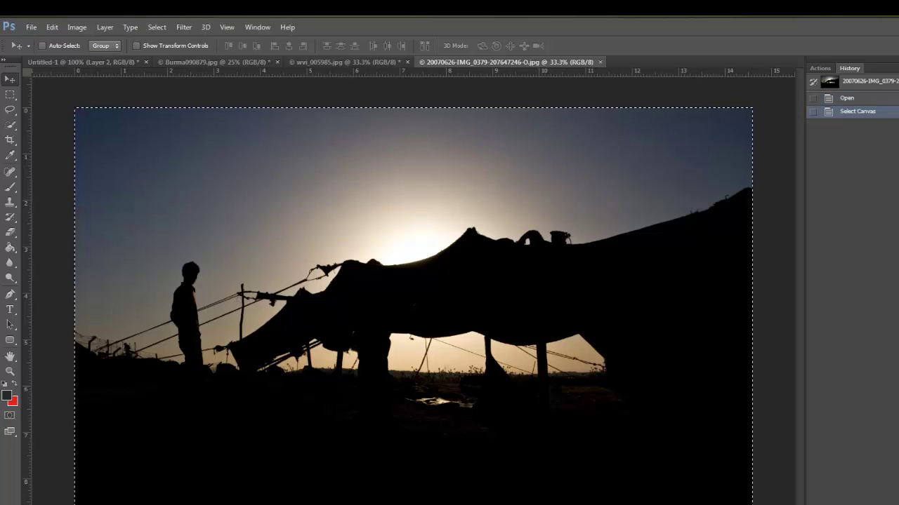
pyautogui.click(70, 63)
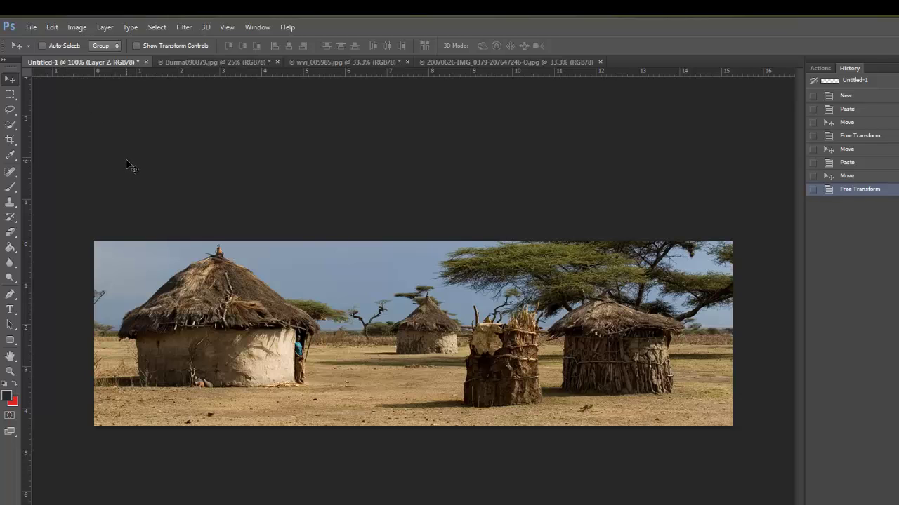
pyautogui.hotkey('ctrl', 'v')
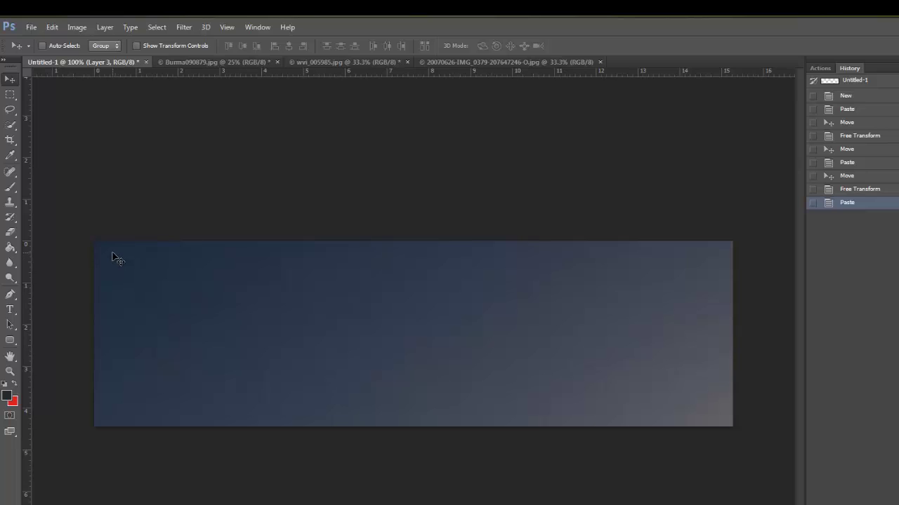
# Step: Scale the silhouette photo down proportionally with Free Transform and position it so the standing figure and the tent fill the banner
pyautogui.hotkey('ctrl', 't')
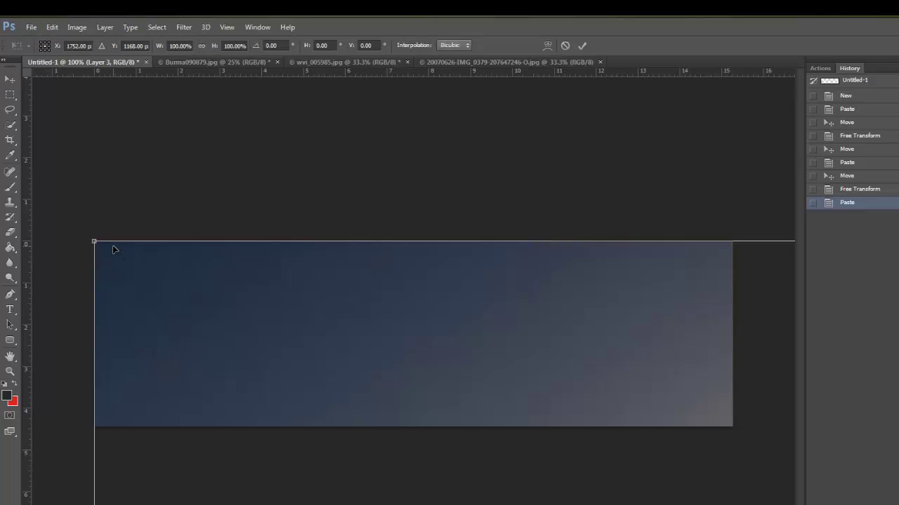
pyautogui.moveTo(96, 243); pyautogui.dragTo(88, 152)
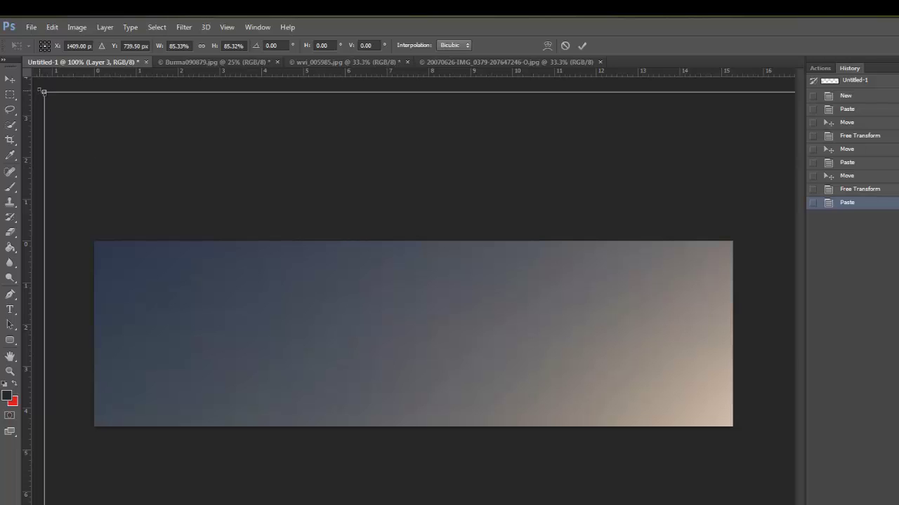
pyautogui.moveTo(43, 92); pyautogui.dragTo(26, 185)
pyautogui.moveTo(367, 194); pyautogui.dragTo(242, 187)
pyautogui.moveTo(52, 87); pyautogui.dragTo(77, 114)
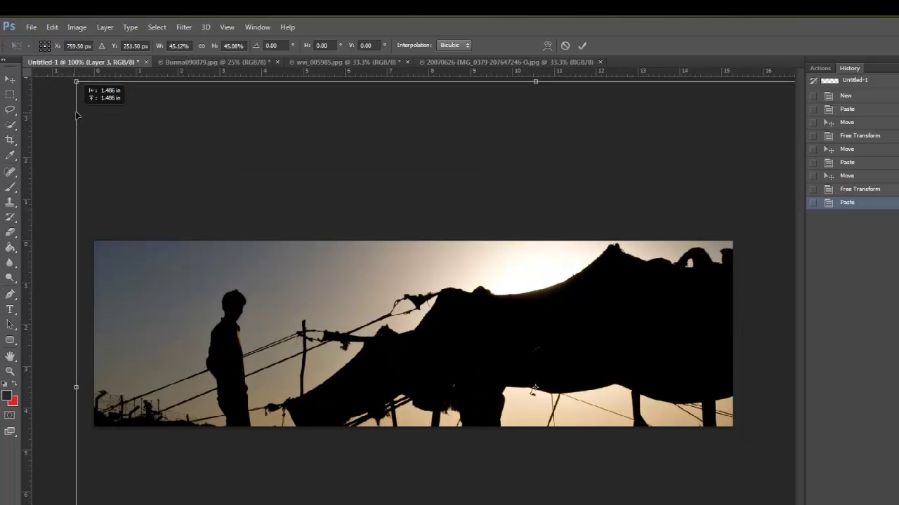
pyautogui.moveTo(242, 214); pyautogui.dragTo(161, 161)
pyautogui.press('Return')
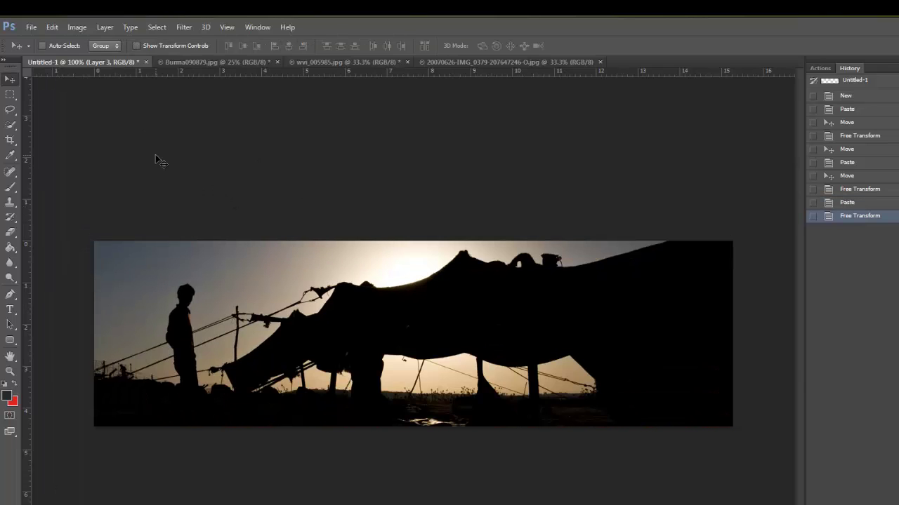
# Step: Save the silhouette banner as a JPEG named fpss003 in the Slideshow Pics folder, with quality 9 (High) and Baseline ("Standard") format
pyautogui.hotkey('ctrl', 'shift', 's')
pyautogui.click(606, 460)
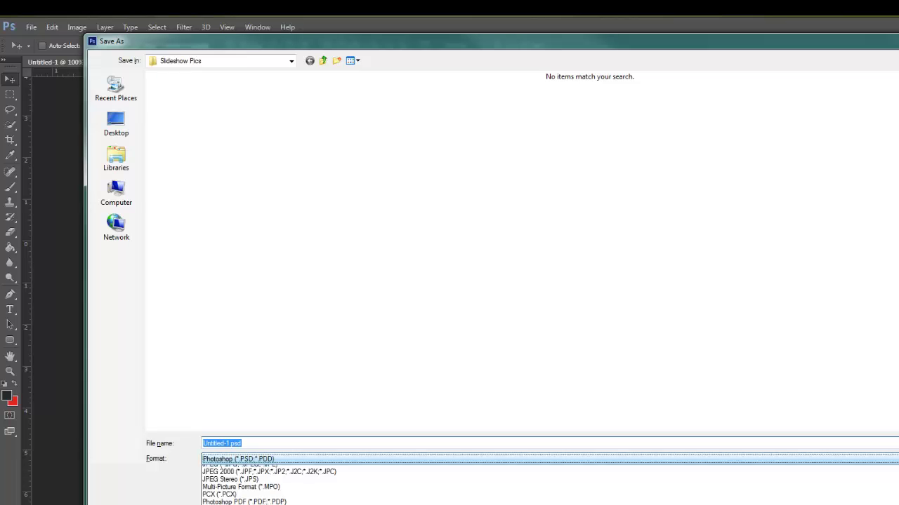
pyautogui.click(239, 503)
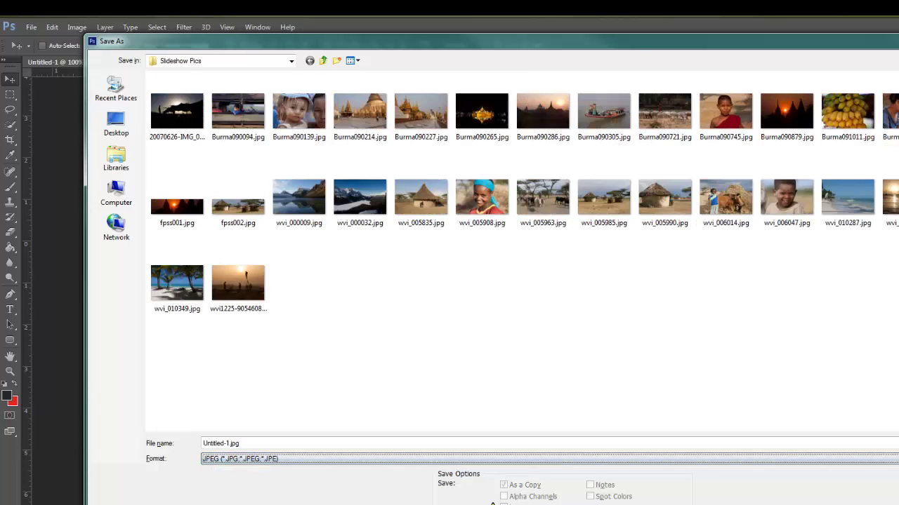
pyautogui.click(238, 210)
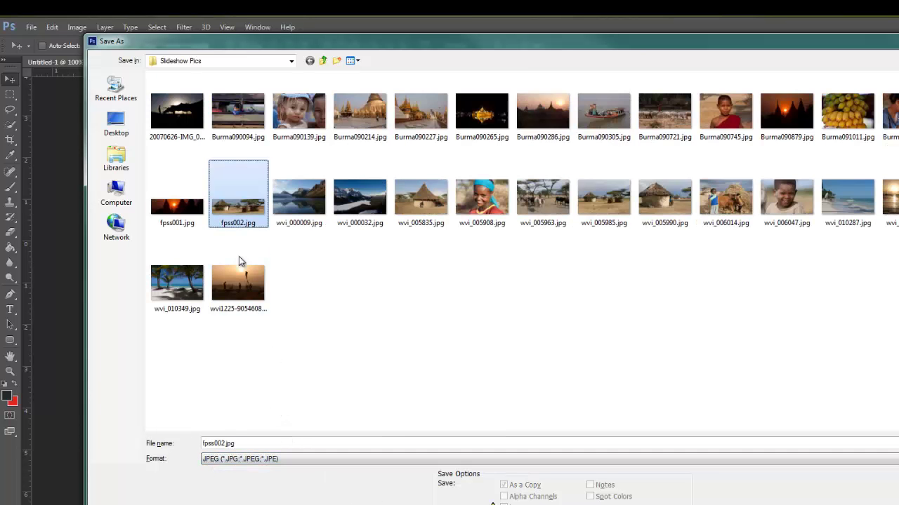
pyautogui.doubleClick(226, 443)
pyautogui.click(225, 443)
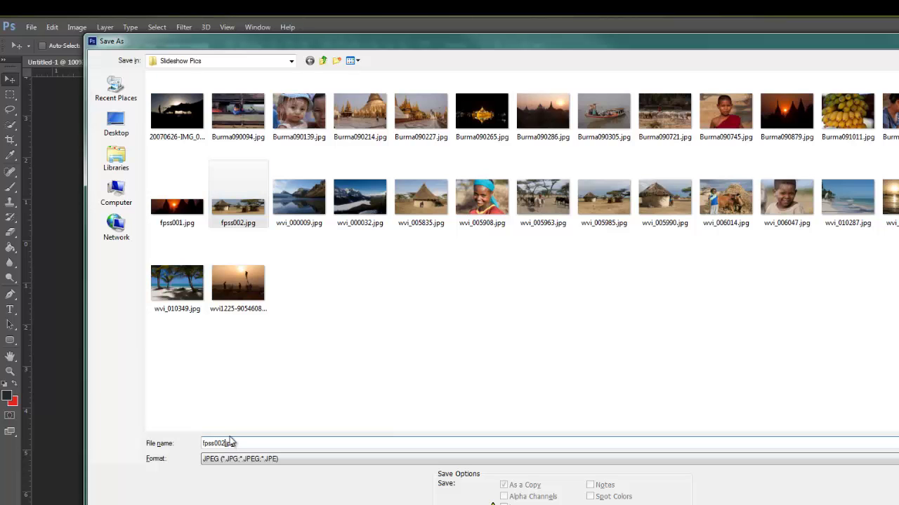
pyautogui.write('3')
pyautogui.press('Return')
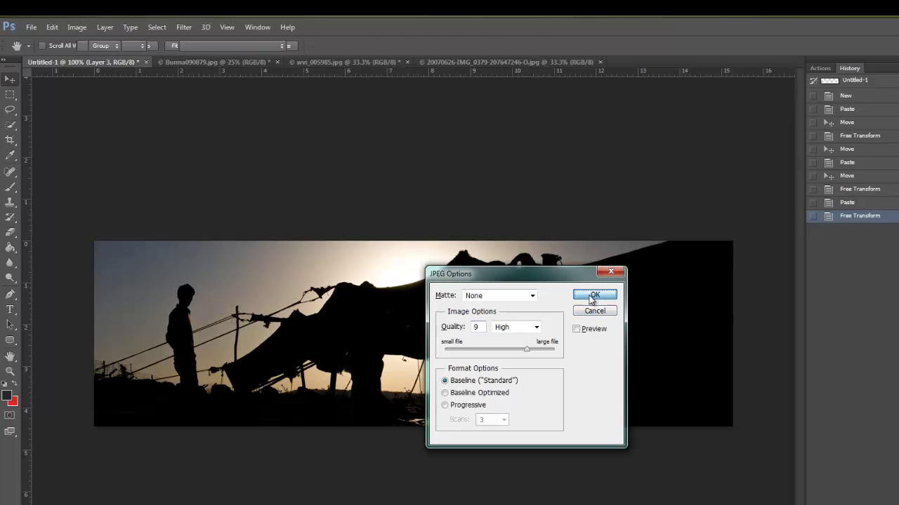
pyautogui.click(593, 295)
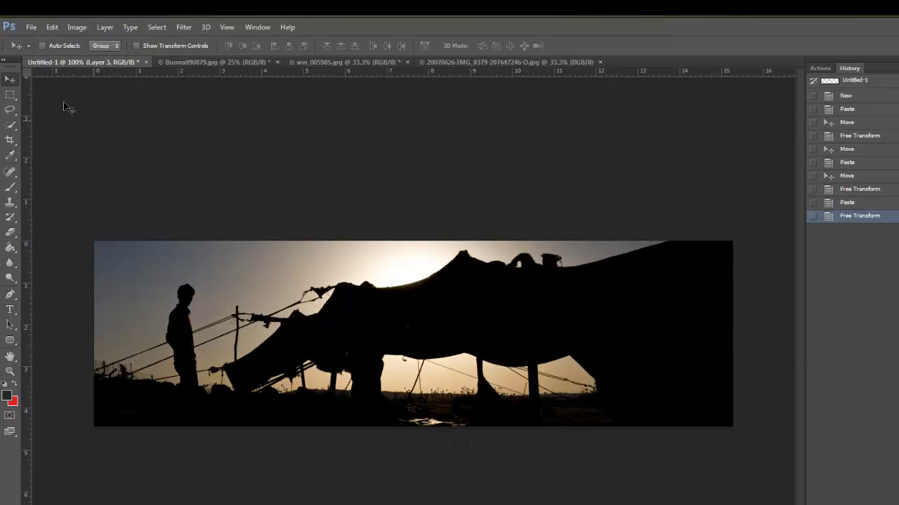
# Step: Open Burma090094.jpg from the Slideshow Pics folder and resize the image to 1800 pixels wide with constrained proportions
pyautogui.click(33, 28)
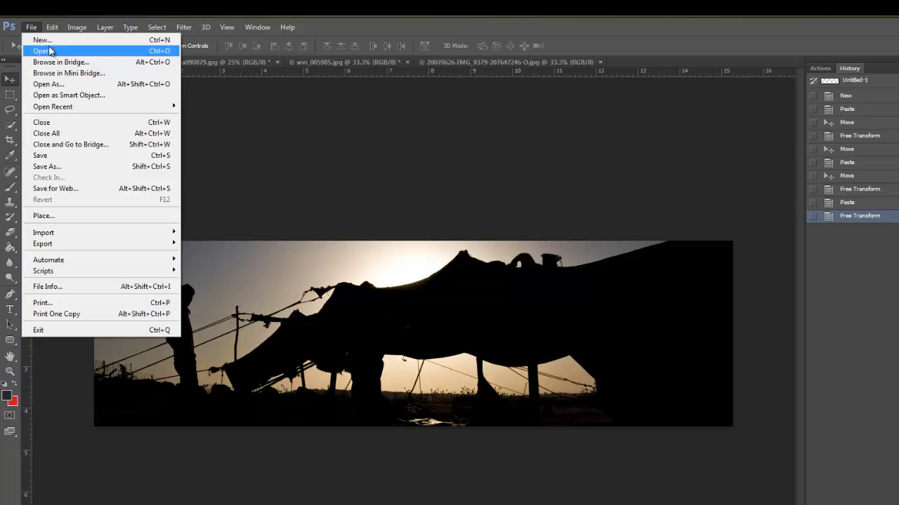
pyautogui.click(46, 53)
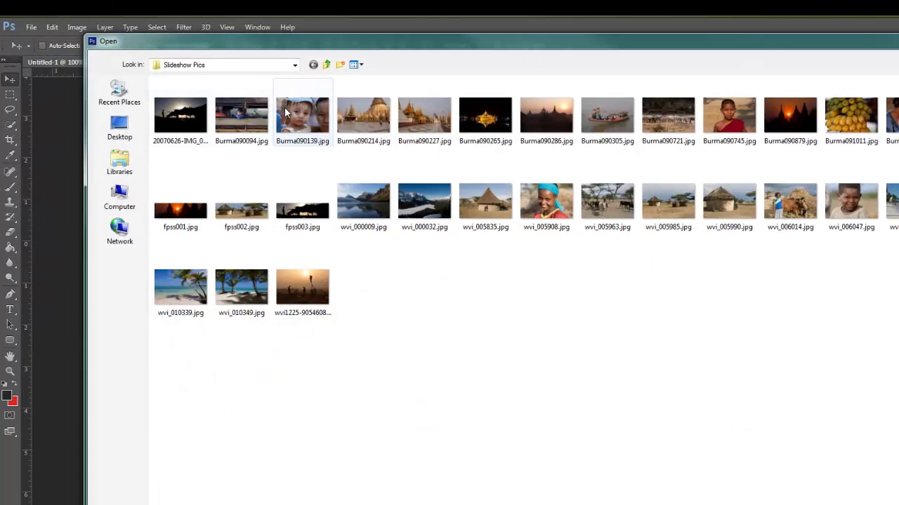
pyautogui.doubleClick(241, 114)
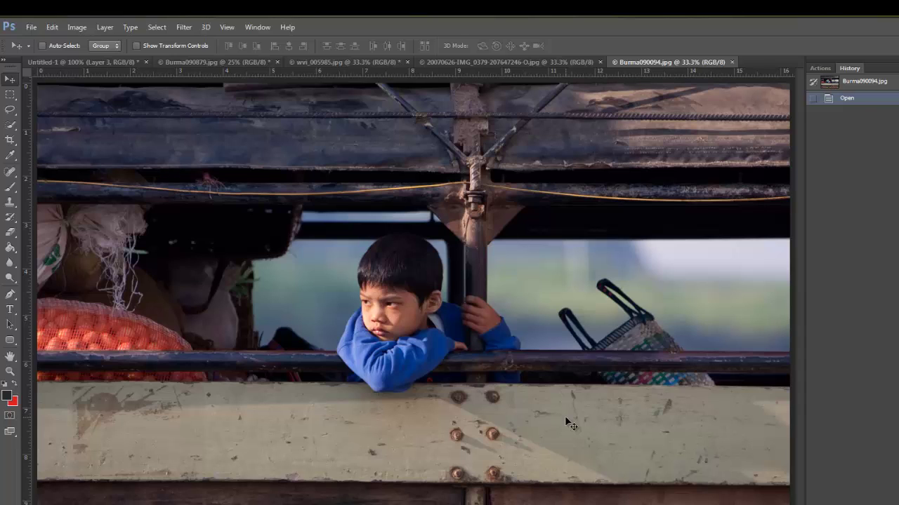
pyautogui.hotkey('ctrl', 'alt', 'i')
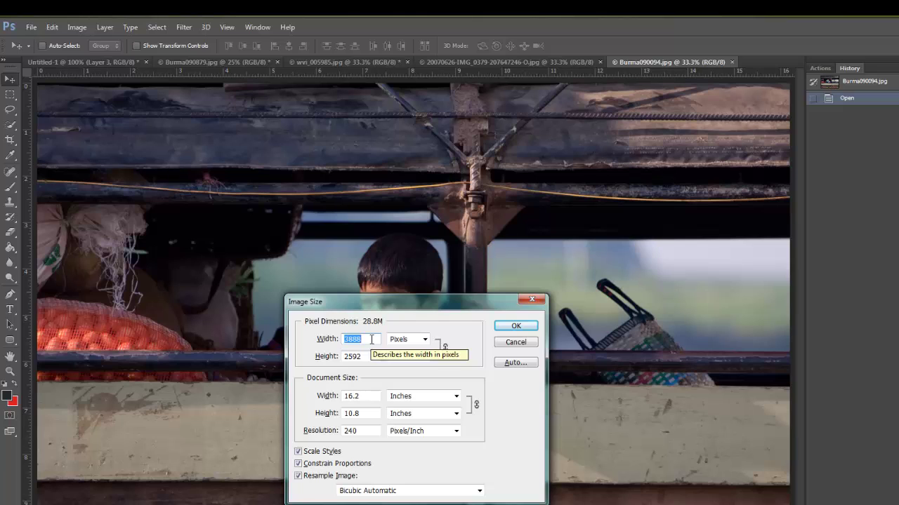
pyautogui.write('1800')
pyautogui.press('Return')
# Step: Copy the entire resized photo of the boy and paste it into the Untitled-1 banner document
pyautogui.hotkey('ctrl', 'a')
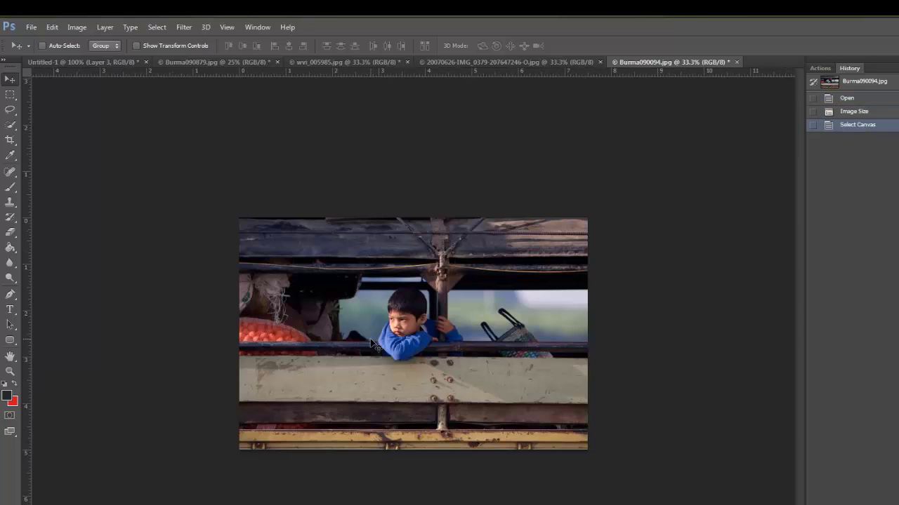
pyautogui.click(97, 61)
pyautogui.hotkey('ctrl', 'v')
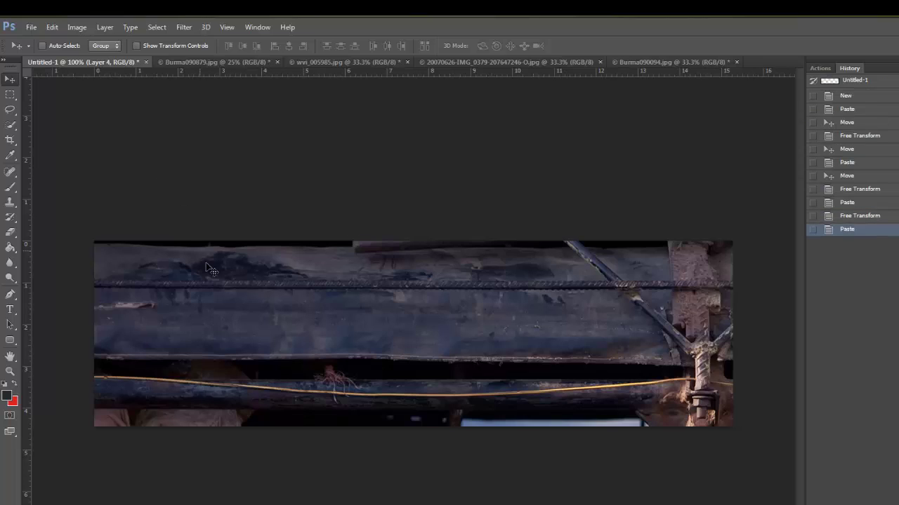
pyautogui.hotkey('ctrl', 't')
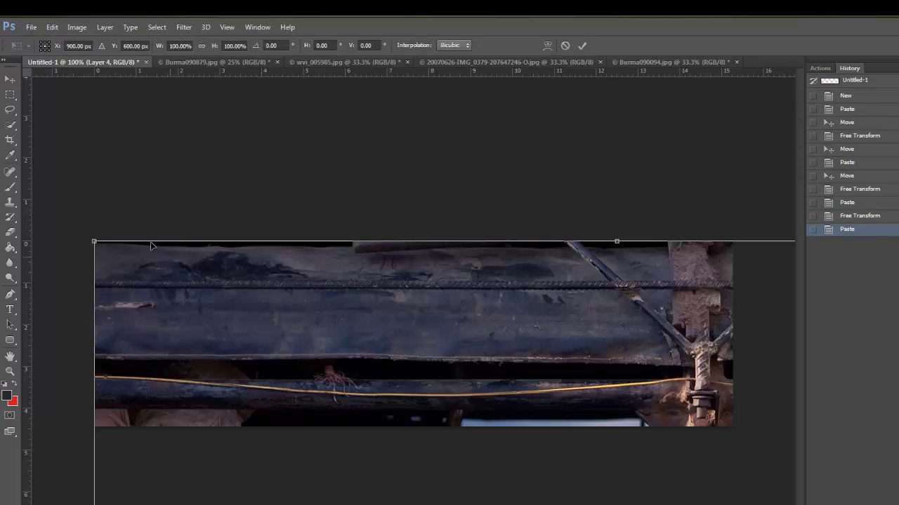
pyautogui.moveTo(94, 241); pyautogui.dragTo(162, 314)
pyautogui.press('Return')
pyautogui.hotkey('ctrl', 'z')
# Step: Scale the boy photo to about 93.6% with Free Transform and position it at about X 813, Y 216.5 px, covering the banner
pyautogui.moveTo(538, 283); pyautogui.dragTo(431, 130)
pyautogui.moveTo(545, 371); pyautogui.dragTo(674, 301)
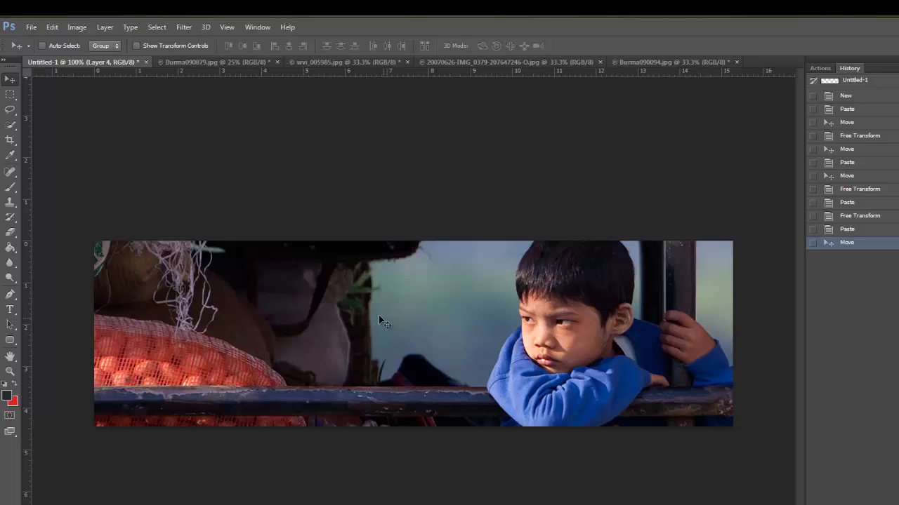
pyautogui.moveTo(379, 315); pyautogui.dragTo(416, 366)
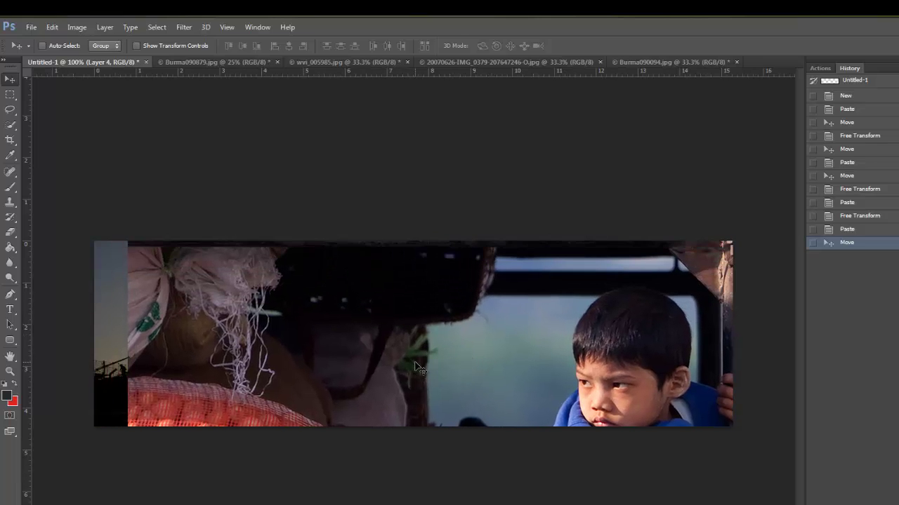
pyautogui.hotkey('ctrl', 't')
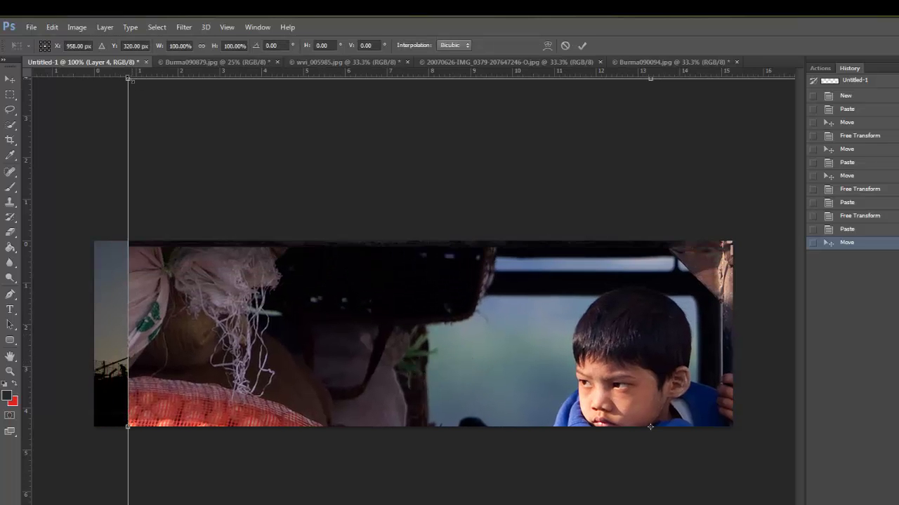
pyautogui.moveTo(131, 85); pyautogui.dragTo(195, 125)
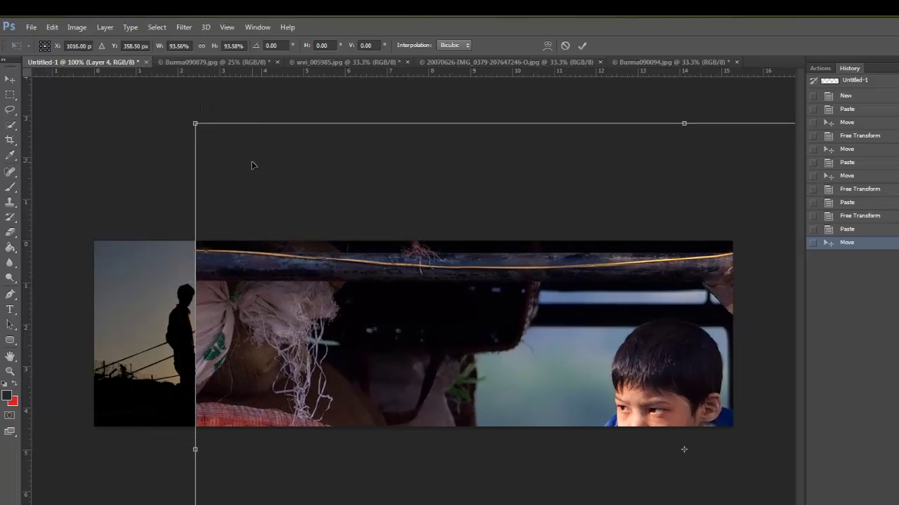
pyautogui.moveTo(252, 163); pyautogui.dragTo(133, 79)
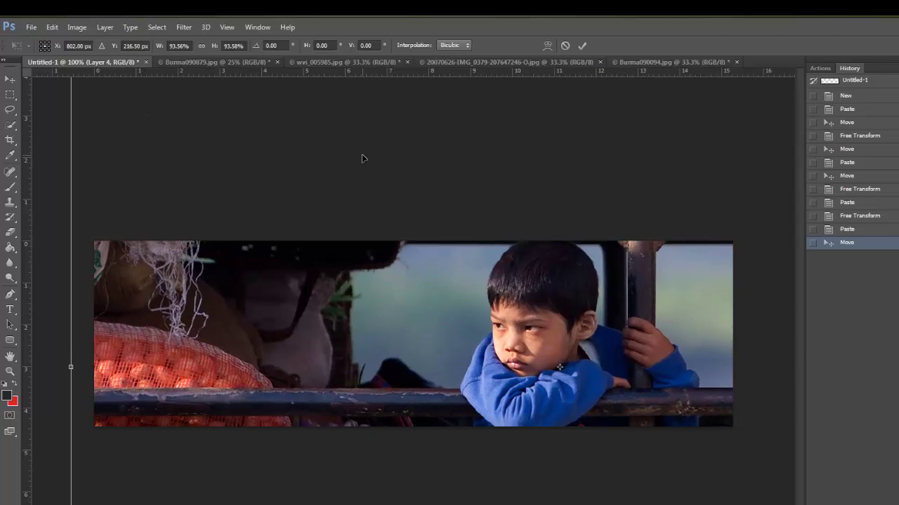
pyautogui.moveTo(364, 158); pyautogui.dragTo(369, 158)
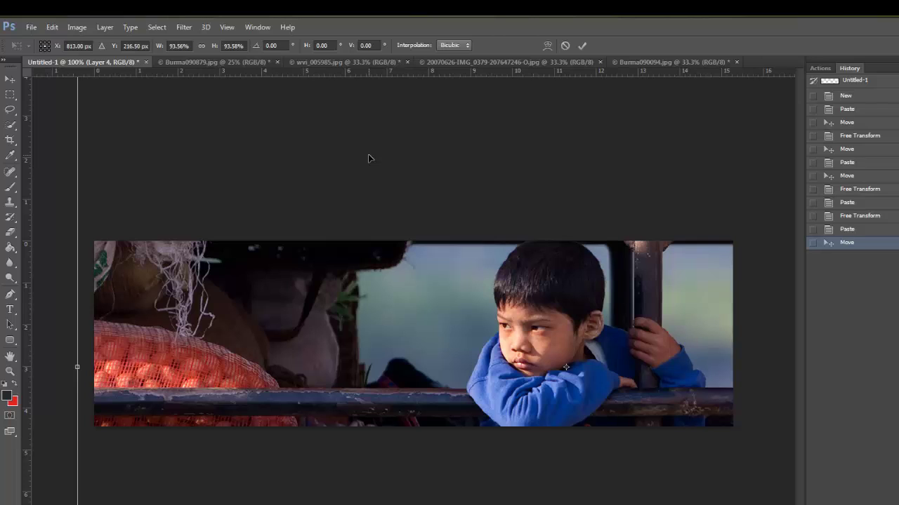
pyautogui.press('Return')
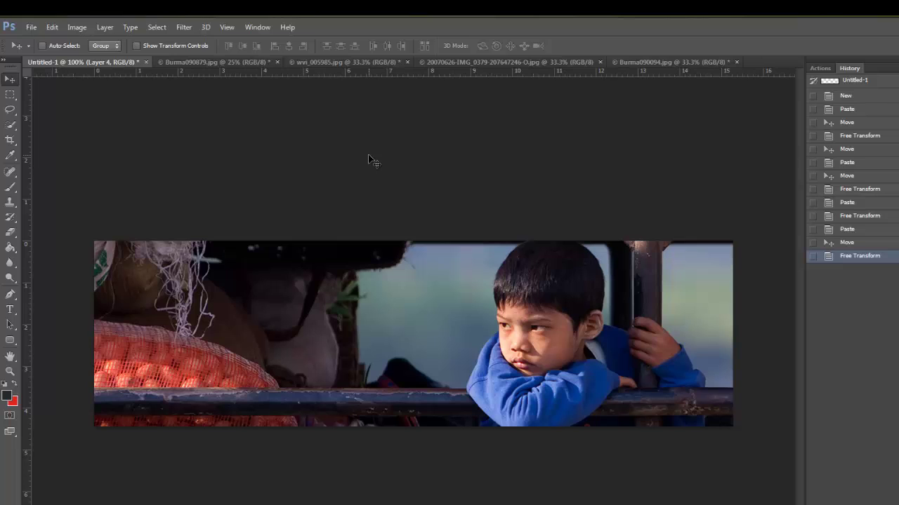
# Step: Save the boy banner as a JPEG named fpss004 in the Slideshow Pics folder, with quality 9 (High) and Baseline ("Standard") format
pyautogui.hotkey('ctrl', 's')
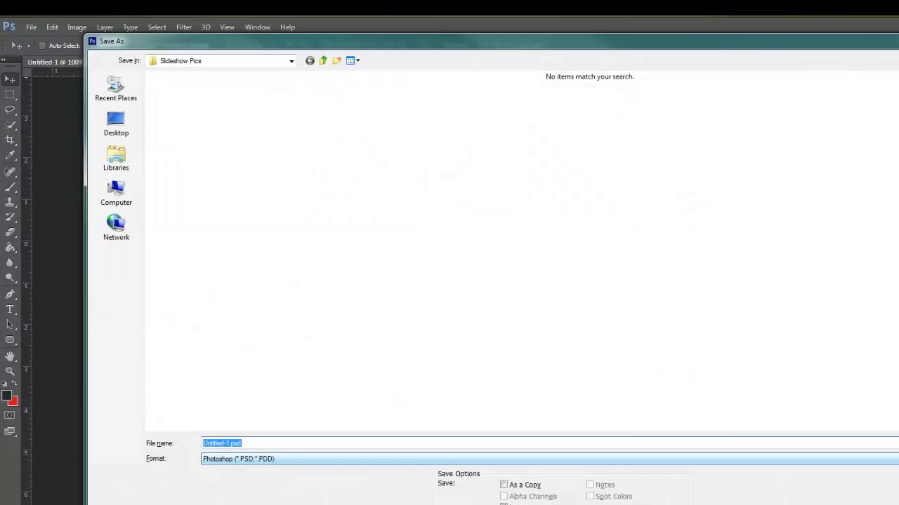
pyautogui.click(632, 459)
pyautogui.click(668, 504)
pyautogui.click(299, 193)
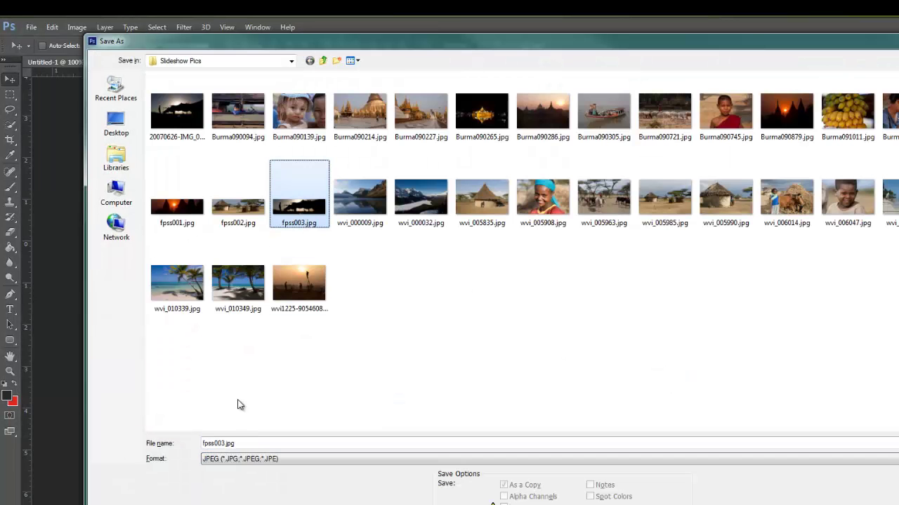
pyautogui.click(226, 443)
pyautogui.press('BackSpace')
pyautogui.write('4')
pyautogui.press('Return')
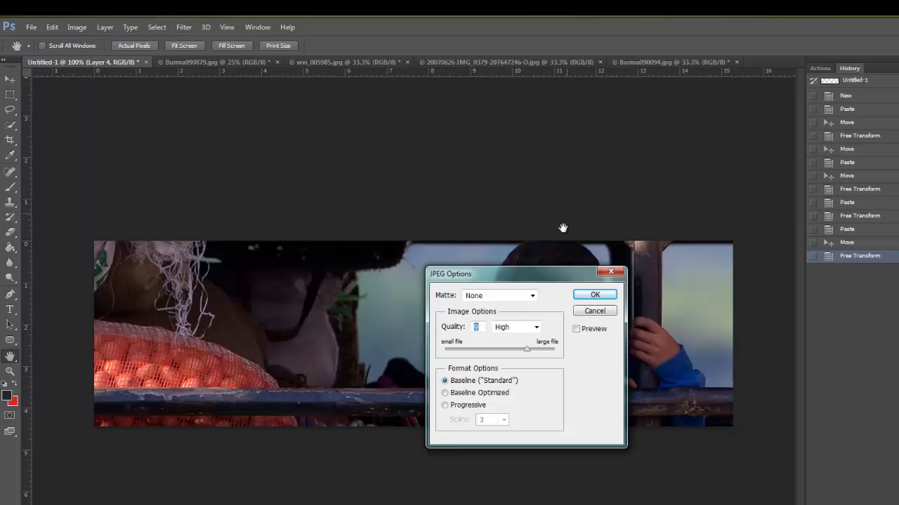
pyautogui.click(588, 296)
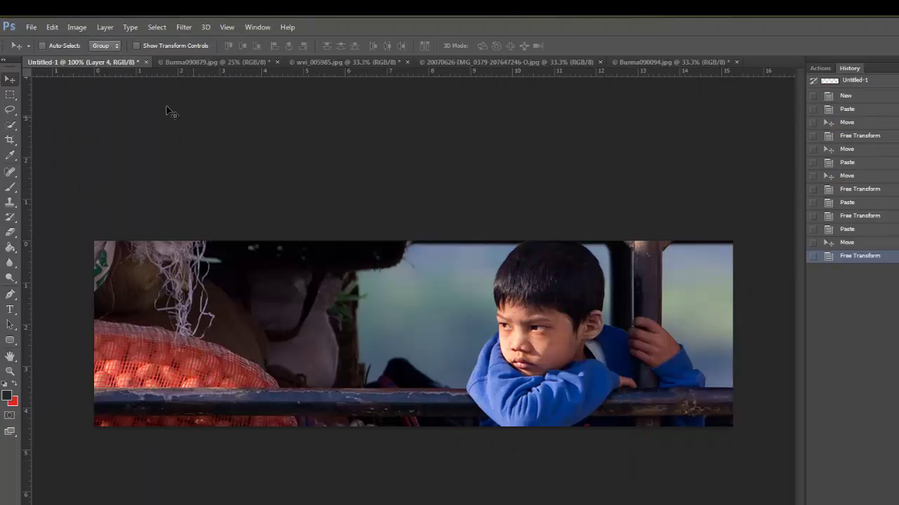
# Step: Open the temple photo Burma090227.jpg and reduce its pixel width with constrained proportions, keeping it wider than the banner
pyautogui.click(31, 28)
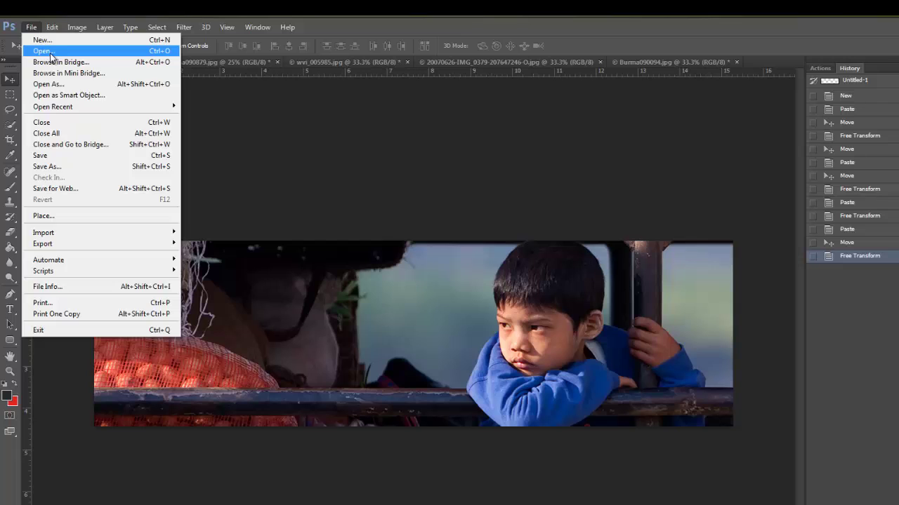
pyautogui.click(50, 54)
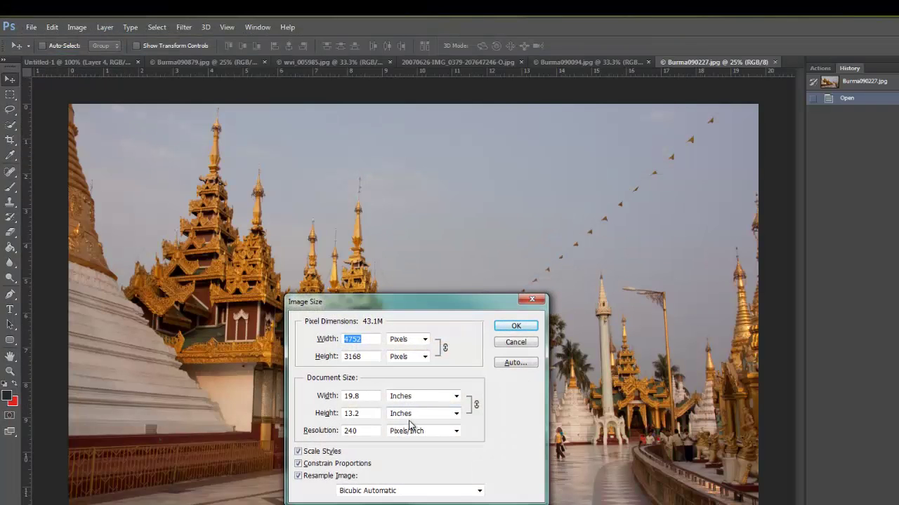
pyautogui.write('1240')
pyautogui.click(522, 330)
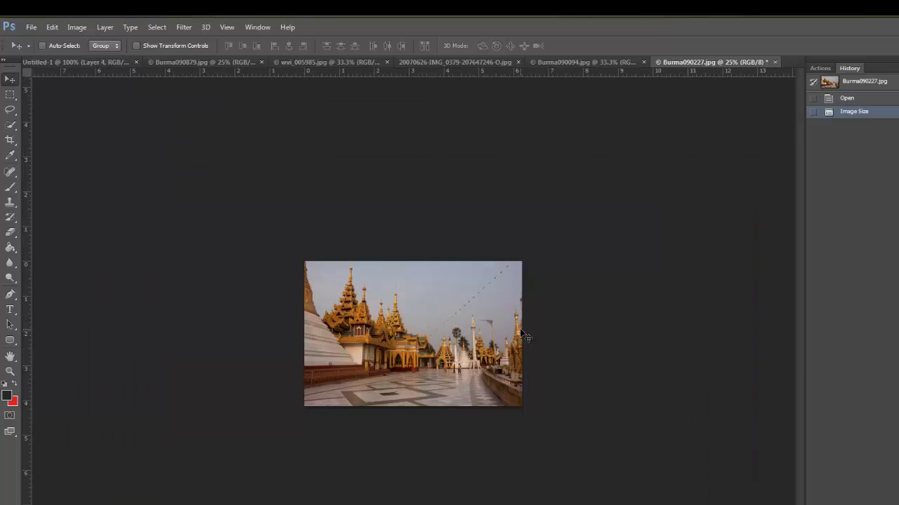
# Step: Paste a copy of the entire temple photo into Untitled-1 and move it so the golden buildings and courtyard fill the banner
pyautogui.hotkey('ctrl', 'a')
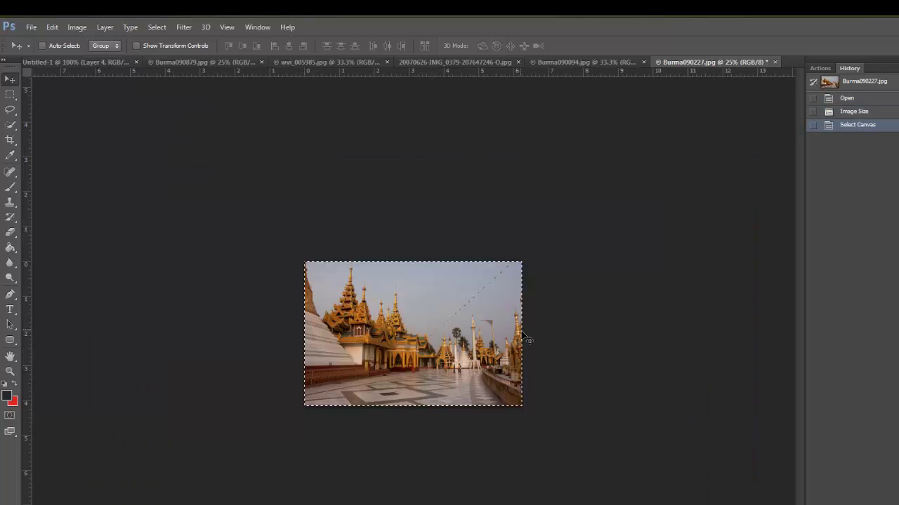
pyautogui.click(76, 63)
pyautogui.hotkey('ctrl', 'v')
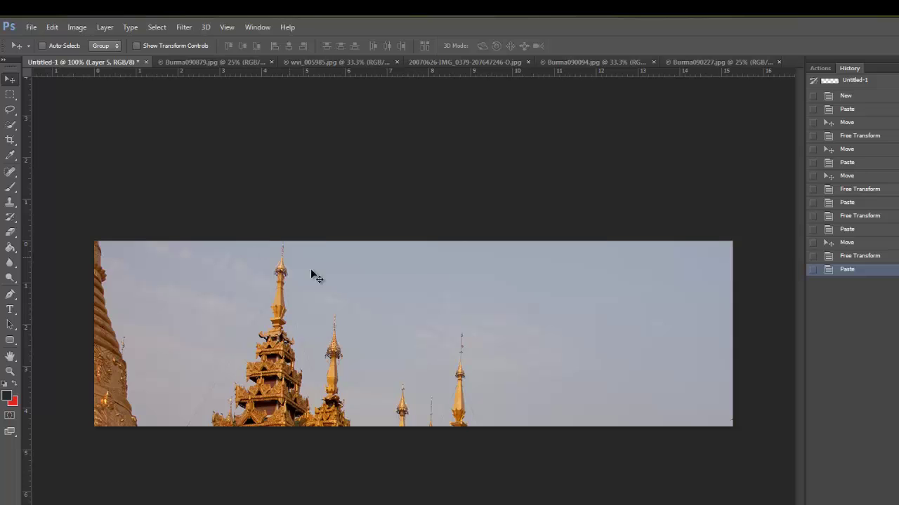
pyautogui.moveTo(531, 391); pyautogui.dragTo(483, 253)
pyautogui.moveTo(541, 362); pyautogui.dragTo(531, 330)
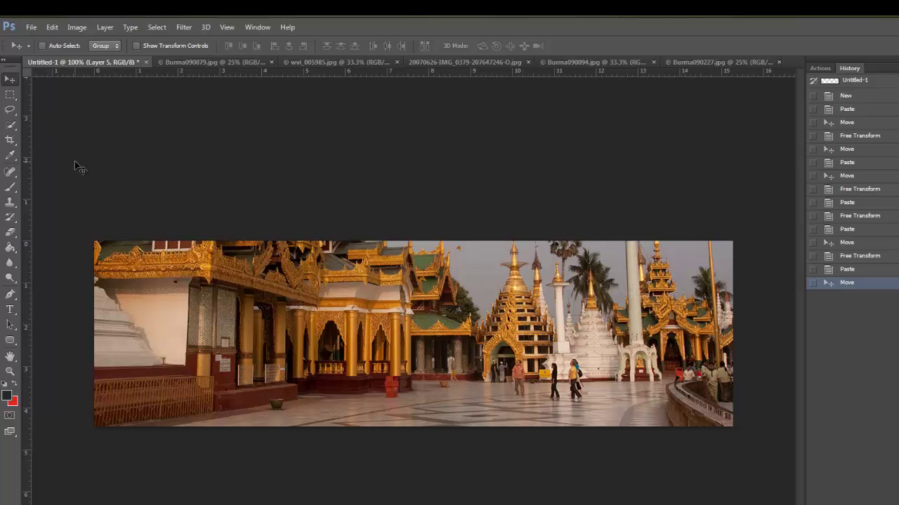
# Step: Save the temple banner as a JPEG named fpss005 in the Slideshow Pics folder, with quality 9 (High) and Baseline ("Standard") format
pyautogui.hotkey('ctrl', 's')
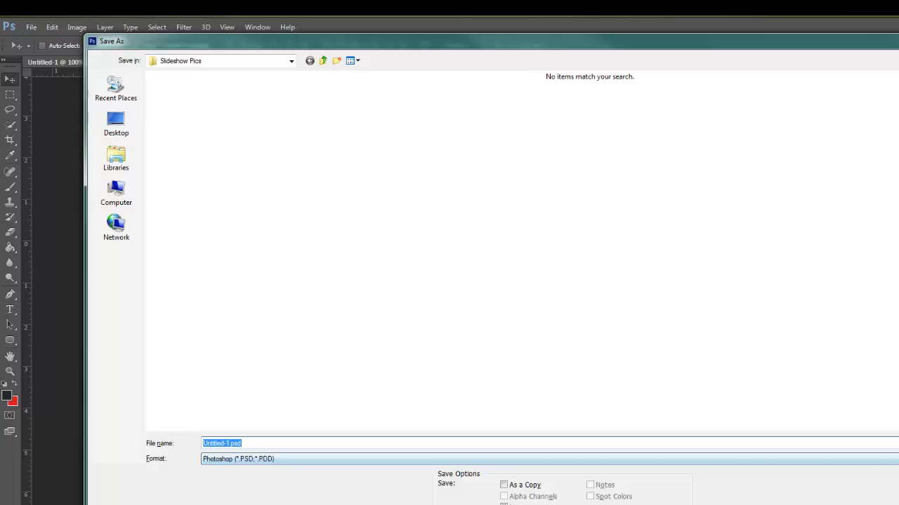
pyautogui.click(585, 458)
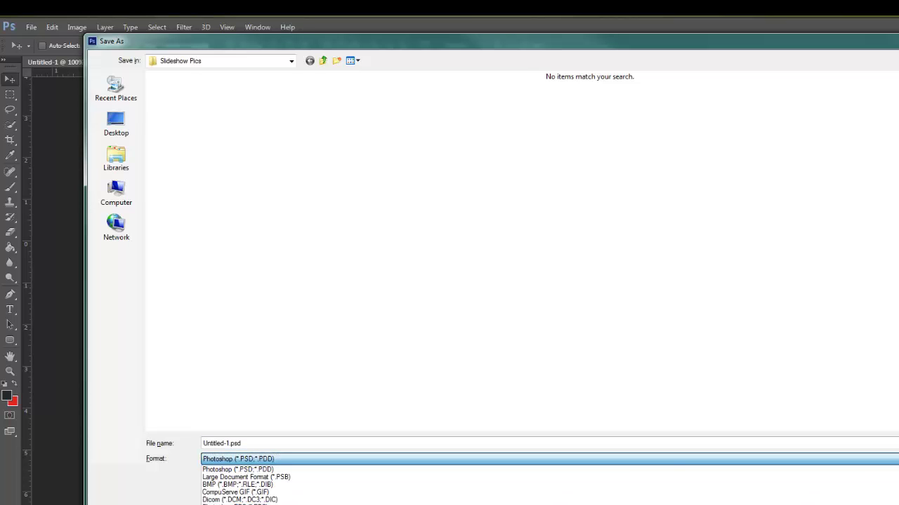
pyautogui.press('Return')
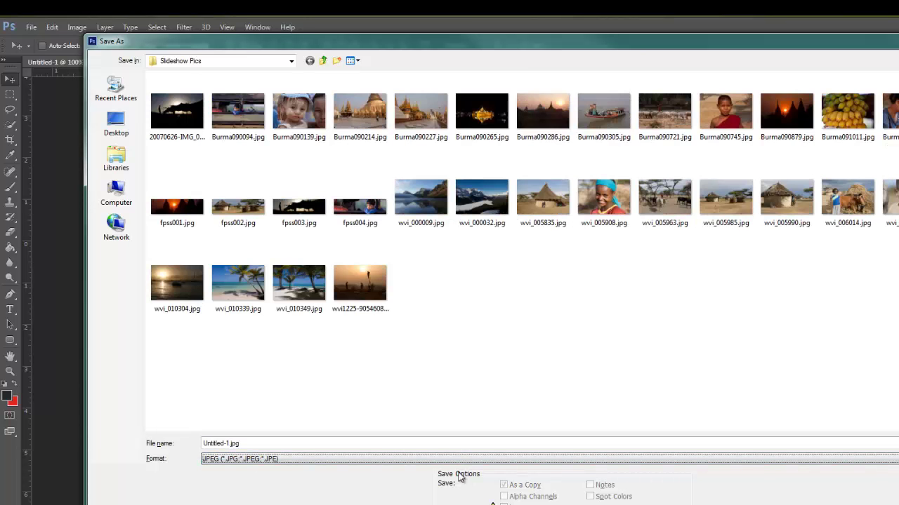
pyautogui.click(360, 203)
pyautogui.doubleClick(224, 444)
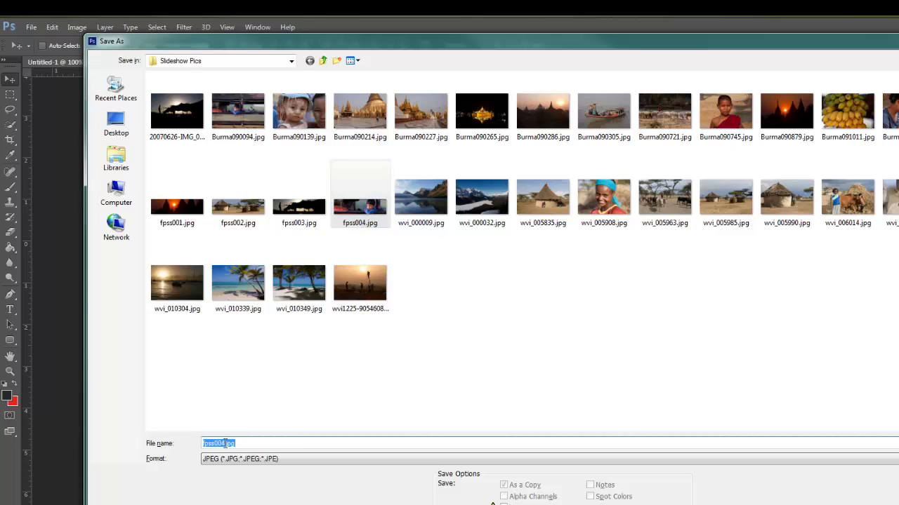
pyautogui.click(225, 443)
pyautogui.press('Return')
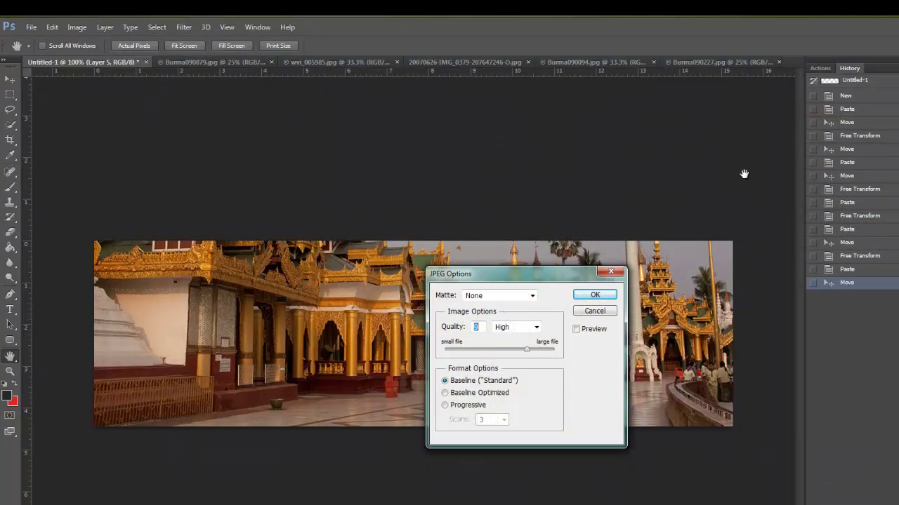
pyautogui.click(595, 295)
pyautogui.press('v')
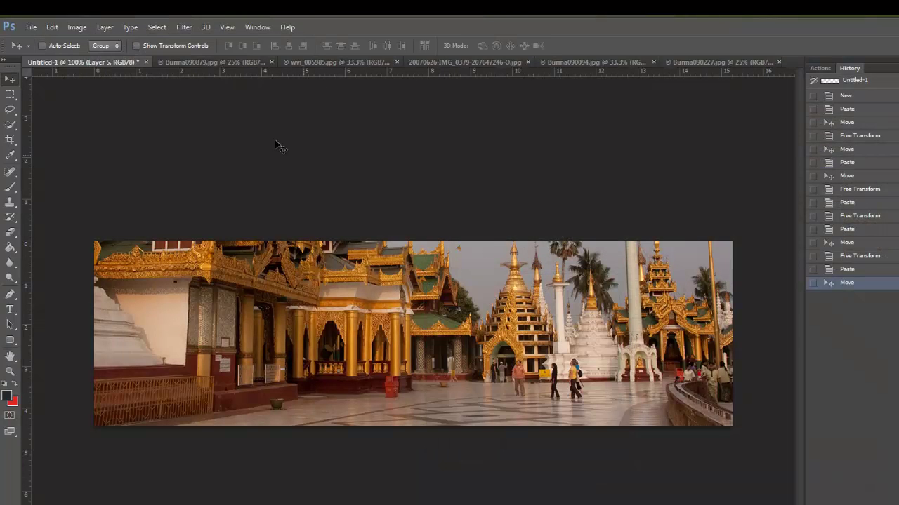
# Step: Open the shepherd photo Burma090721.jpg and paste a resized copy into Untitled-1, placing the shepherd near the banner's center
pyautogui.click(31, 28)
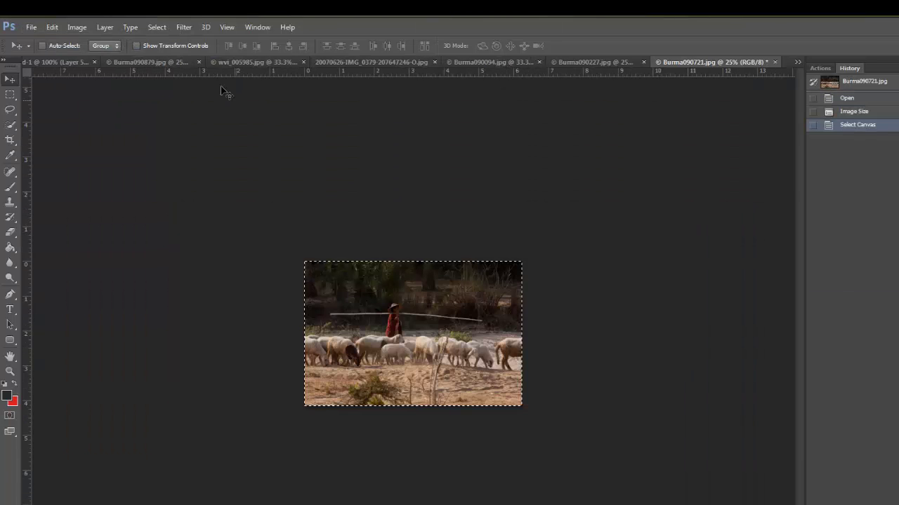
pyautogui.click(87, 61)
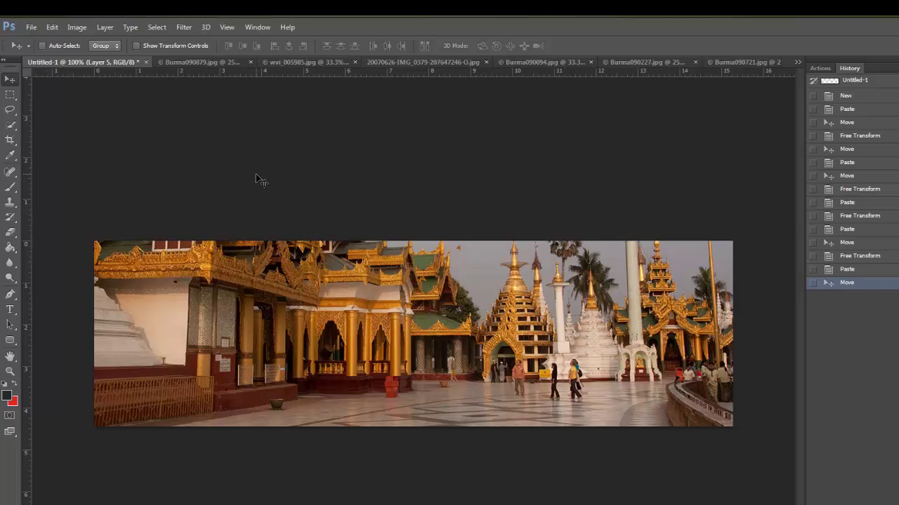
pyautogui.hotkey('ctrl', 'v')
pyautogui.moveTo(422, 324); pyautogui.dragTo(363, 194)
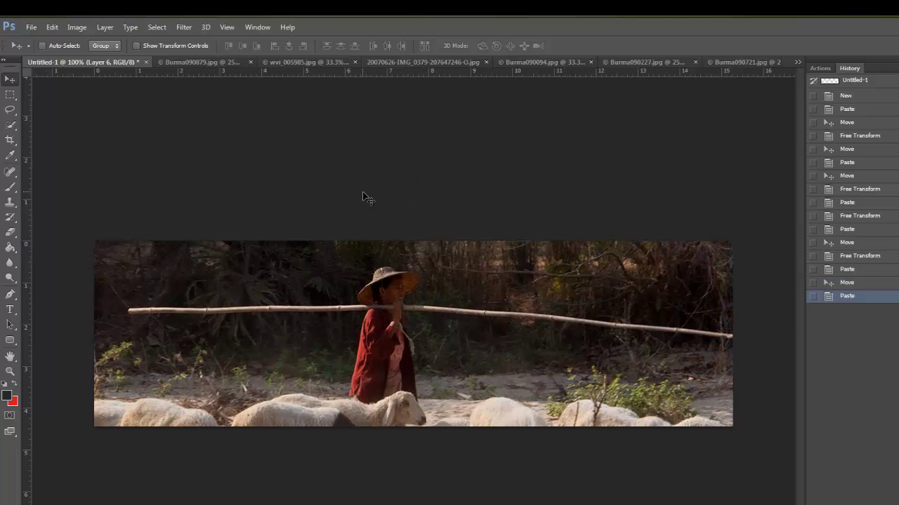
pyautogui.moveTo(507, 382); pyautogui.dragTo(540, 380)
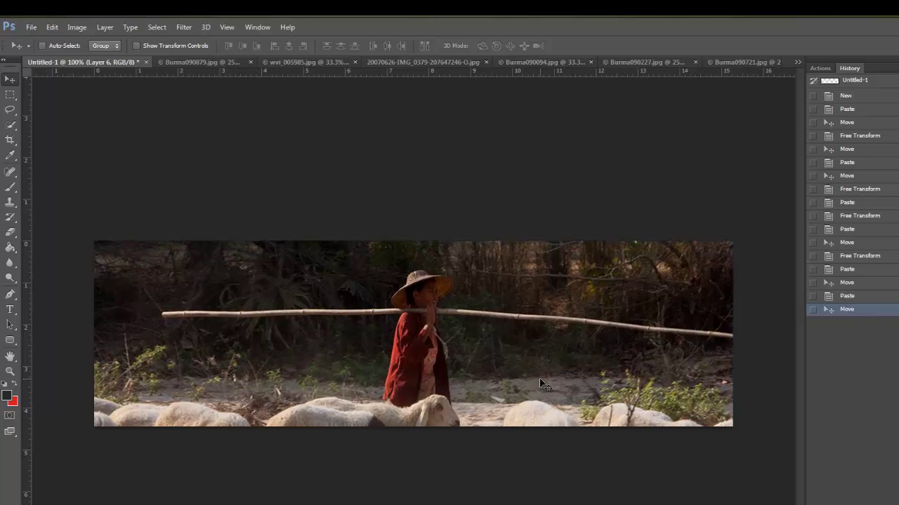
# Step: Scale the shepherd photo to about 73.7% with Free Transform and position it at about X 550, Y 158.5 px, showing shepherd and sheep
pyautogui.hotkey('ctrl', 't')
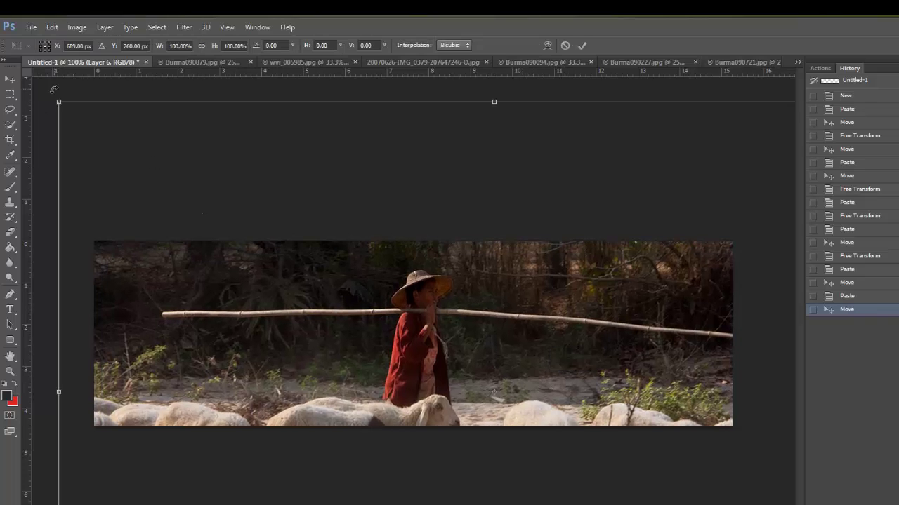
pyautogui.moveTo(60, 107); pyautogui.dragTo(166, 193)
pyautogui.moveTo(223, 203); pyautogui.dragTo(151, 128)
pyautogui.moveTo(376, 344); pyautogui.dragTo(356, 328)
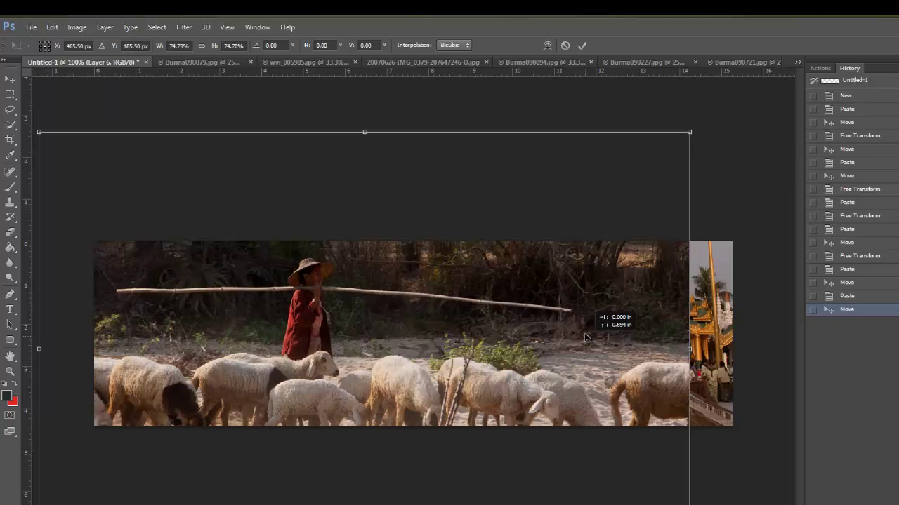
pyautogui.moveTo(585, 334); pyautogui.dragTo(627, 314)
pyautogui.moveTo(559, 370); pyautogui.dragTo(556, 344)
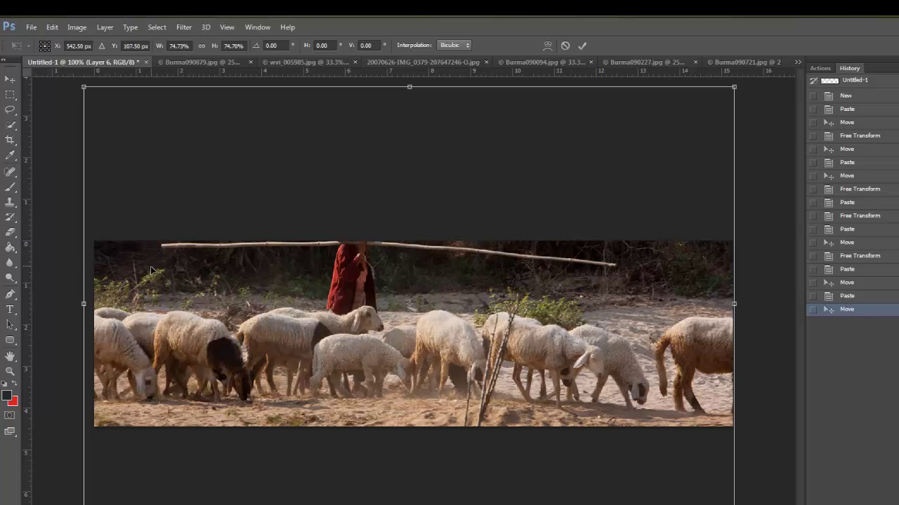
pyautogui.moveTo(387, 152); pyautogui.dragTo(387, 185)
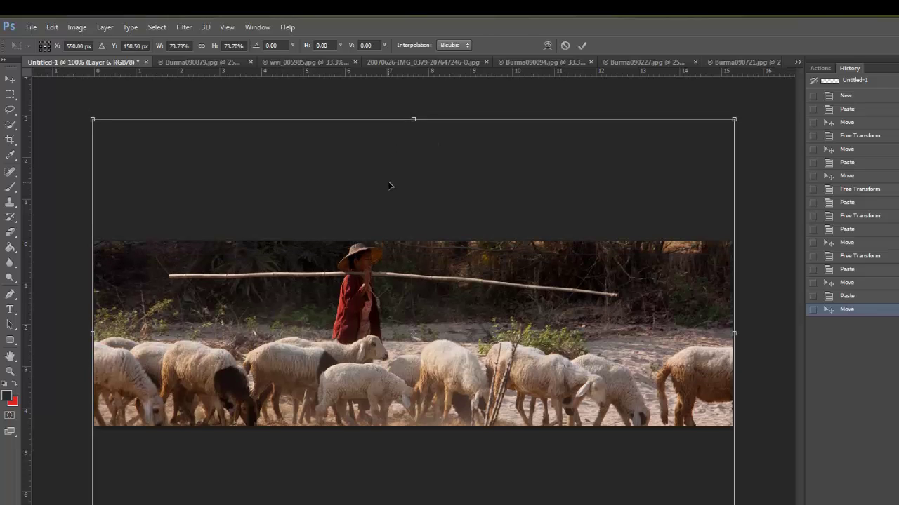
pyautogui.press('Return')
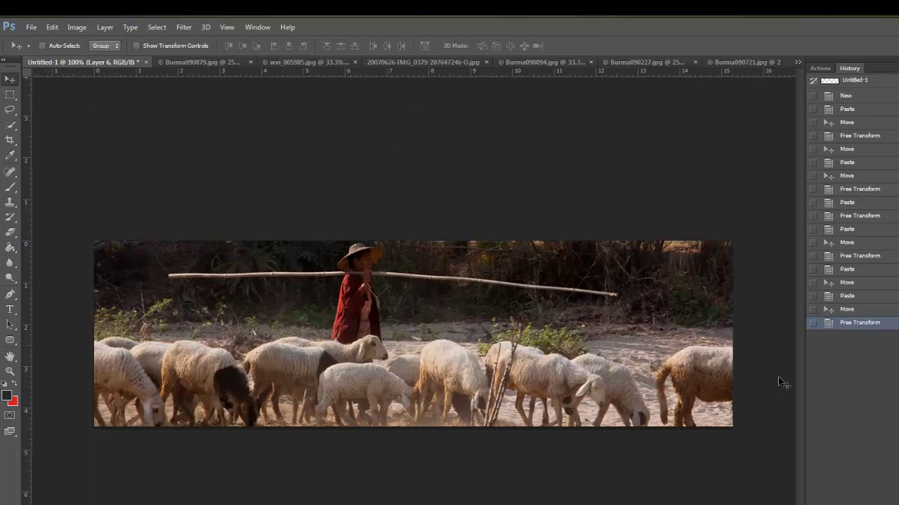
# Step: Open the night photo of the illuminated golden building, Burma090265.jpg, from the Slideshow Pics folder
pyautogui.click(30, 28)
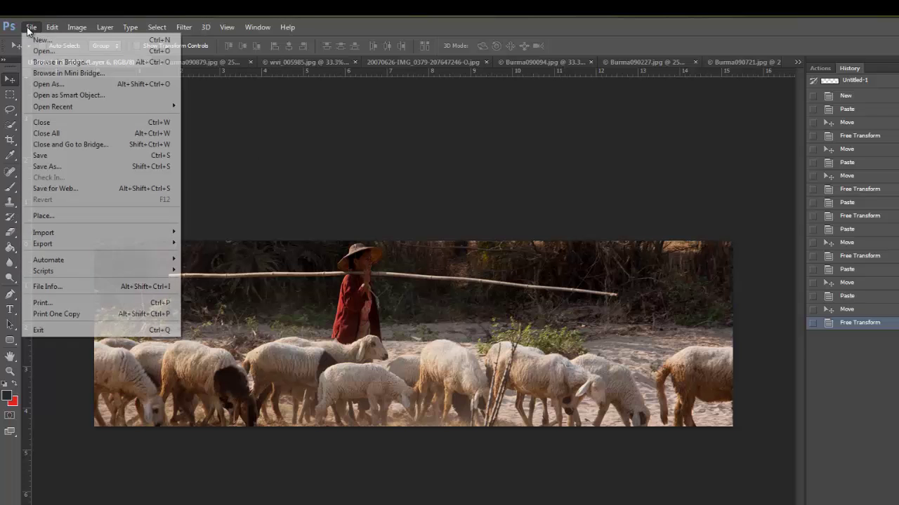
pyautogui.click(44, 51)
pyautogui.doubleClick(484, 123)
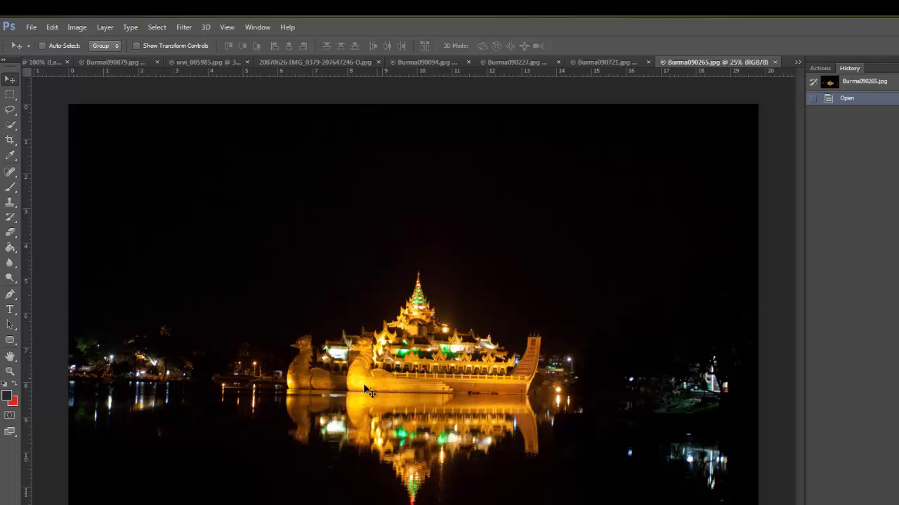
# Step: Open the palm beach photo wvi_010349.jpg and paste a copy into Untitled-1, moving it so the sea and sand fill the banner
pyautogui.click(31, 28)
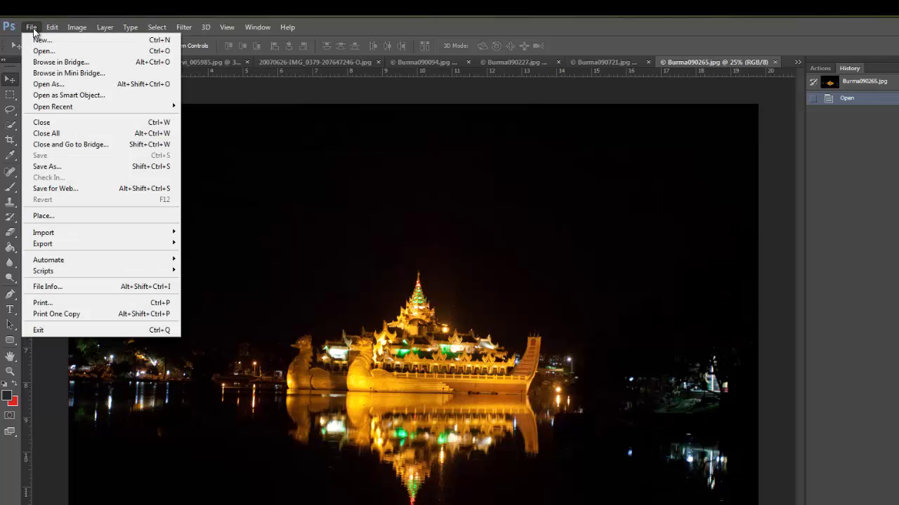
pyautogui.click(41, 51)
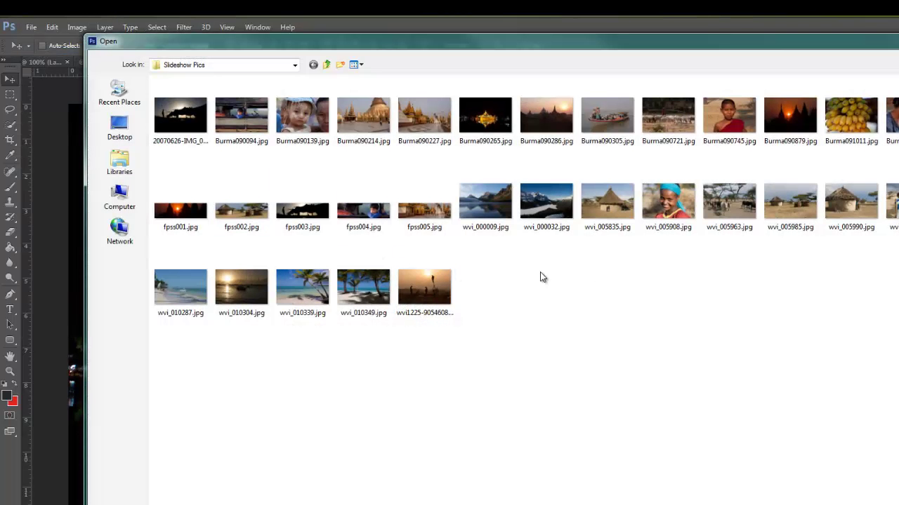
pyautogui.doubleClick(365, 292)
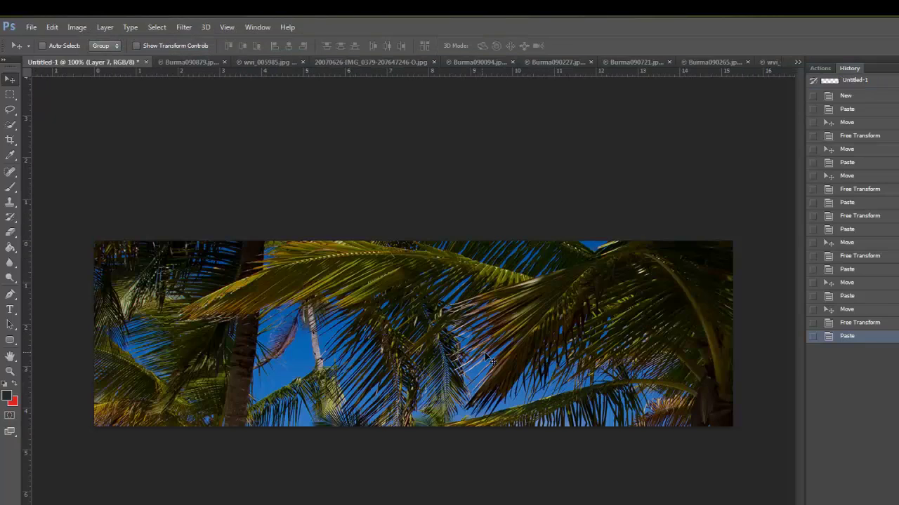
pyautogui.moveTo(491, 361); pyautogui.dragTo(495, 338)
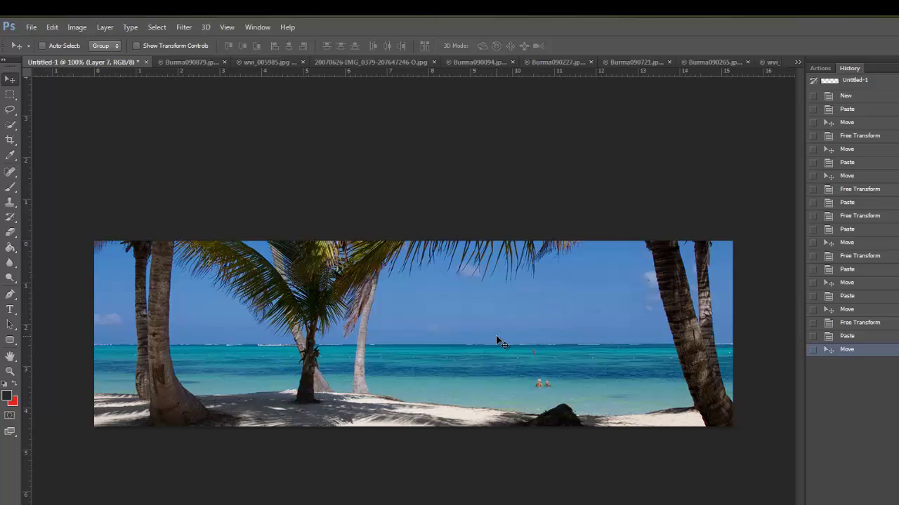
# Step: Scale the beach photo to about 76.6% with Free Transform and position it at about X 534.5, Y 135.5 px, covering the banner
pyautogui.hotkey('ctrl', 't')
pyautogui.moveTo(266, 298); pyautogui.dragTo(291, 304)
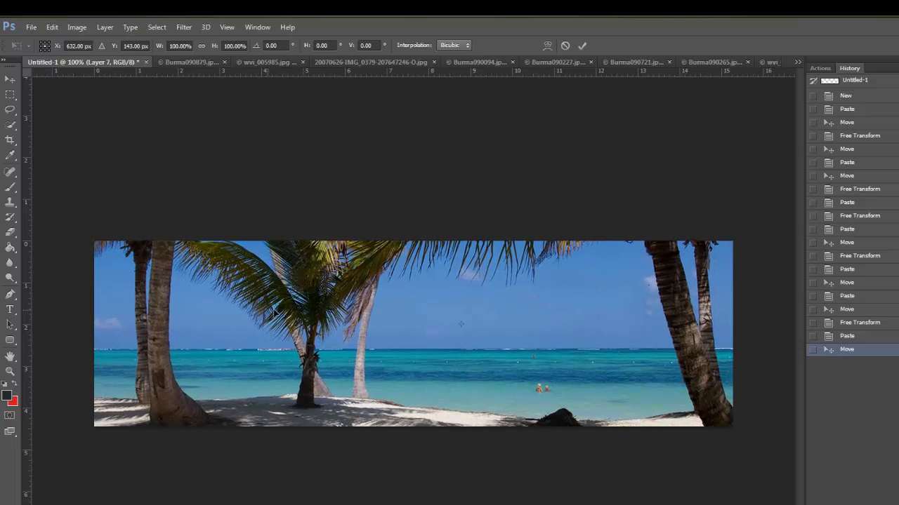
pyautogui.moveTo(242, 320); pyautogui.dragTo(281, 411)
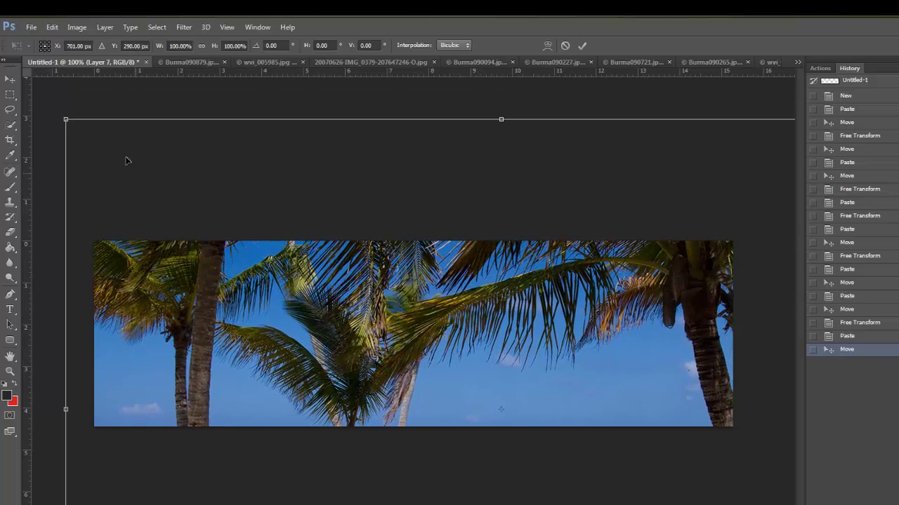
pyautogui.moveTo(65, 121); pyautogui.dragTo(225, 226)
pyautogui.moveTo(273, 264); pyautogui.dragTo(88, 135)
pyautogui.moveTo(245, 282); pyautogui.dragTo(231, 283)
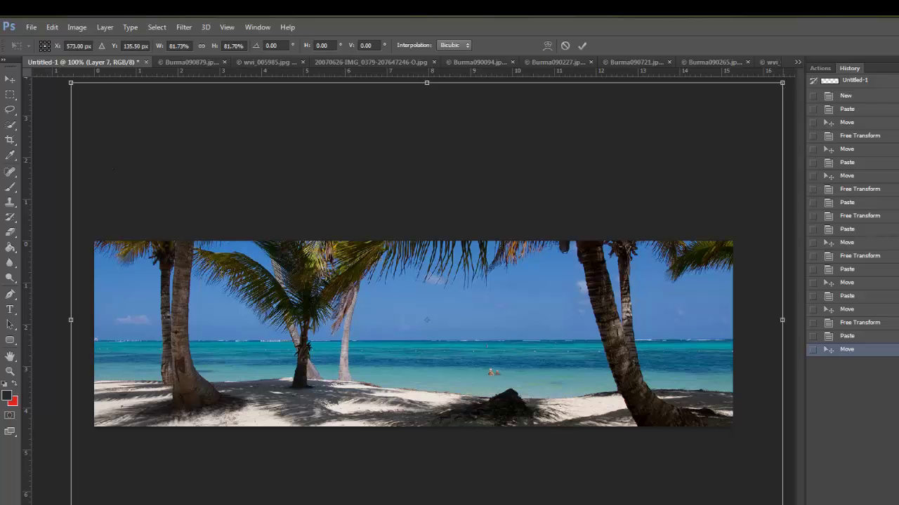
pyautogui.moveTo(781, 503); pyautogui.dragTo(737, 503)
pyautogui.moveTo(454, 470); pyautogui.dragTo(452, 480)
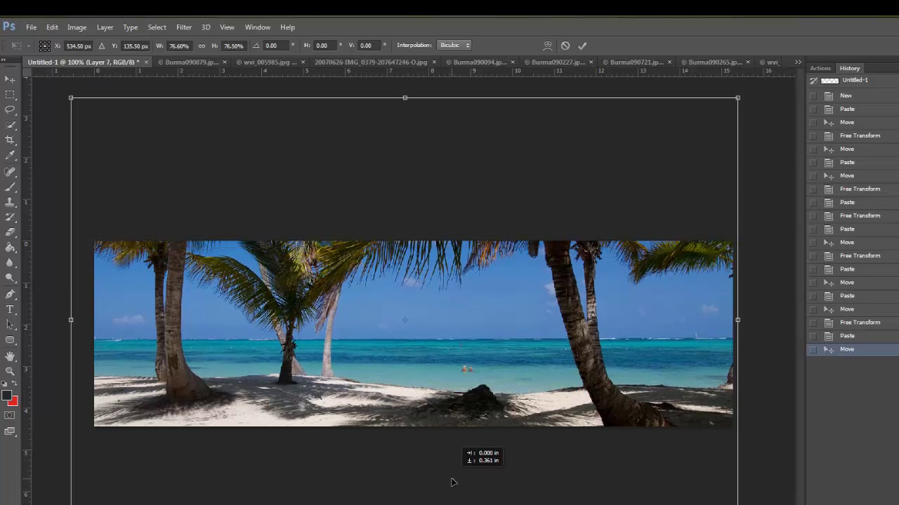
pyautogui.moveTo(453, 482); pyautogui.dragTo(453, 482)
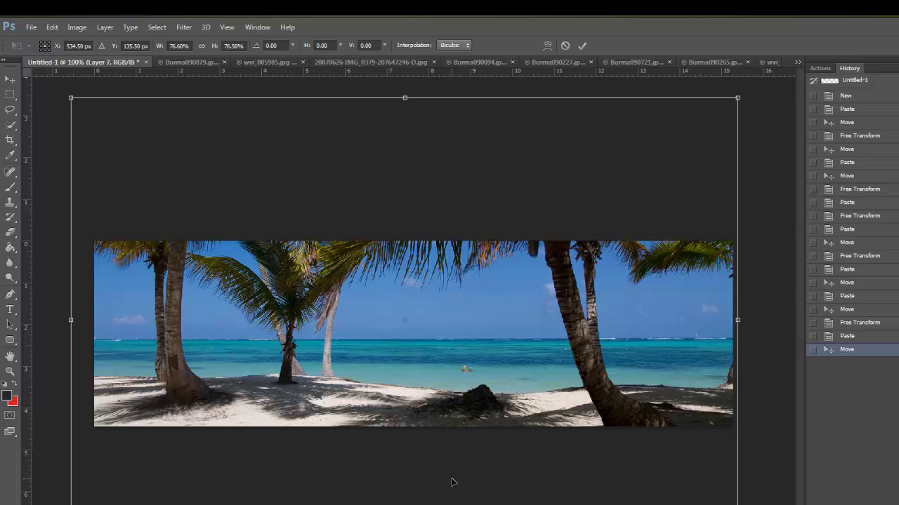
pyautogui.press('Return')
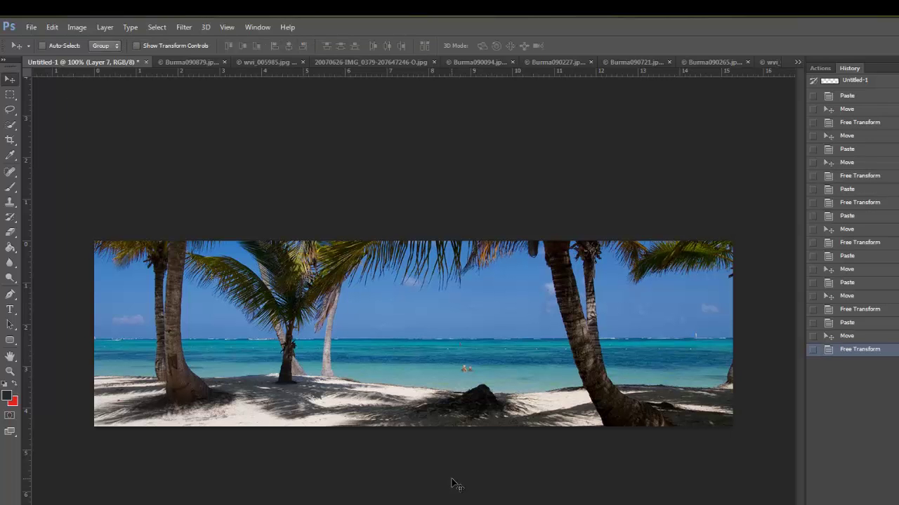
# Step: Save the beach banner as the next numbered fpss JPEG in Slideshow Pics, with quality 9 (High) and Baseline ("Standard") format
pyautogui.hotkey('ctrl', 'shift', 's')
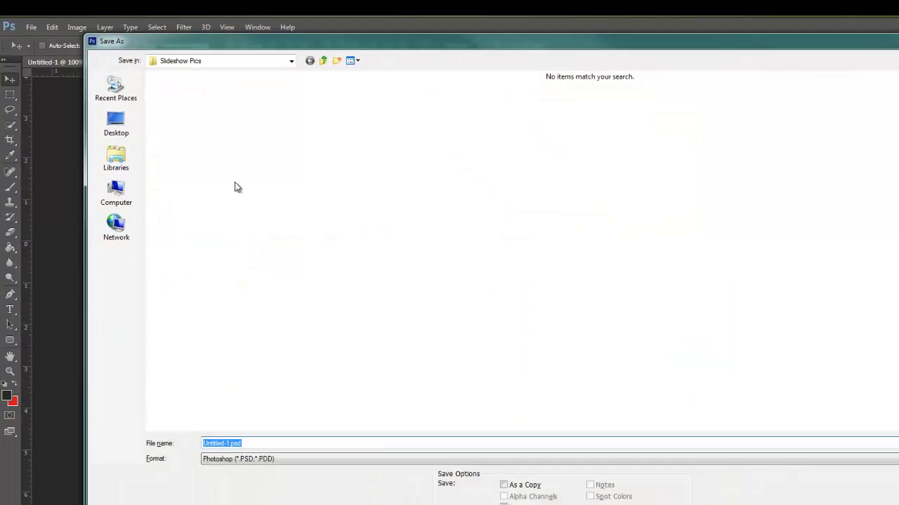
pyautogui.press('Tab')
pyautogui.hotkey('alt', 'Down')
pyautogui.press('j')
pyautogui.press('Return')
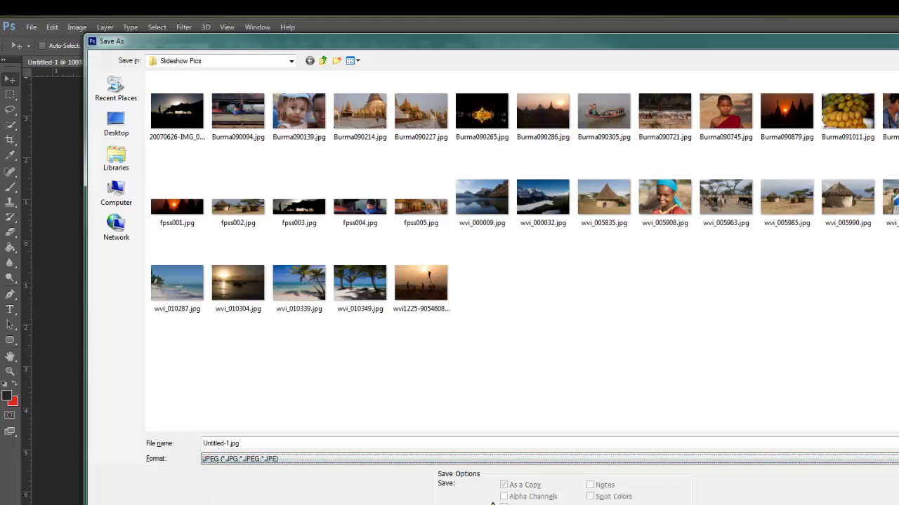
pyautogui.click(407, 215)
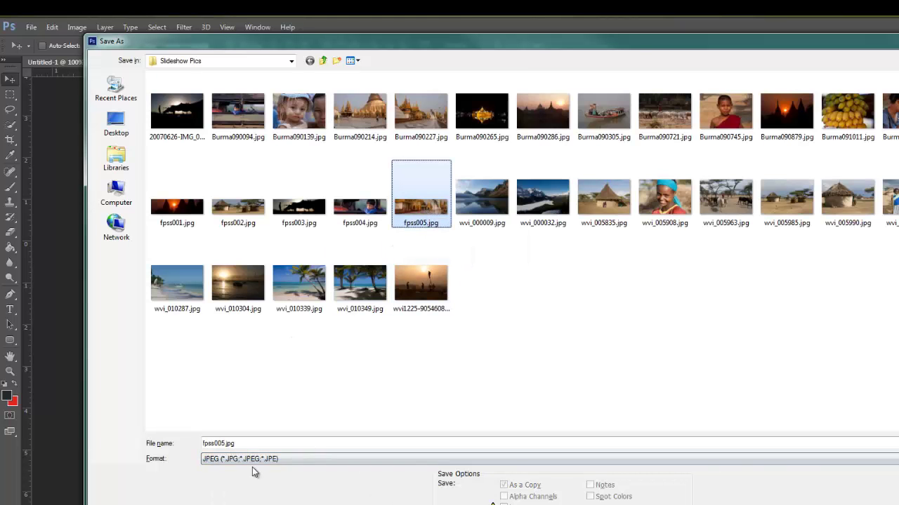
pyautogui.doubleClick(224, 444)
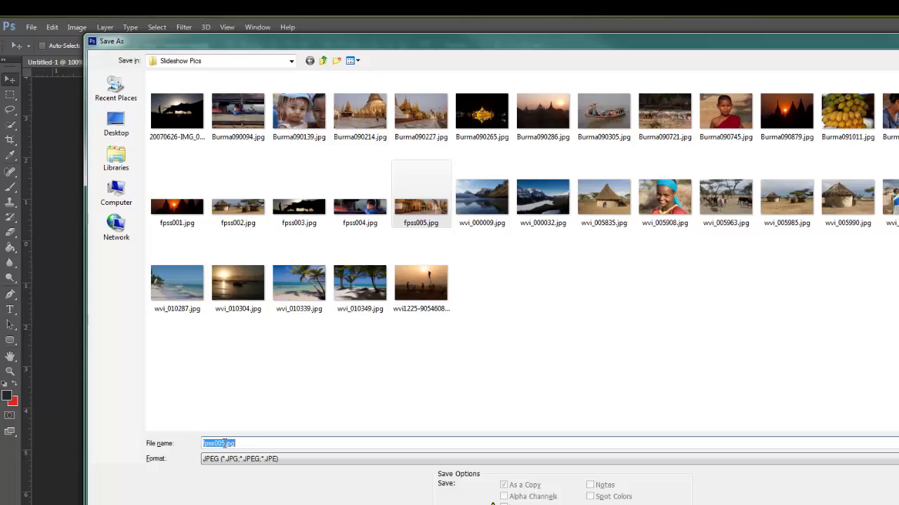
pyautogui.click(235, 444)
pyautogui.press('Return')
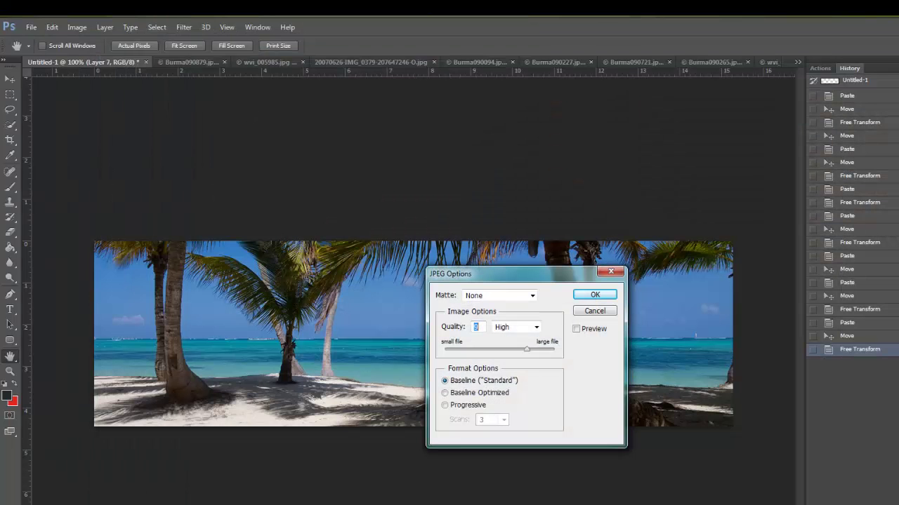
pyautogui.click(595, 294)
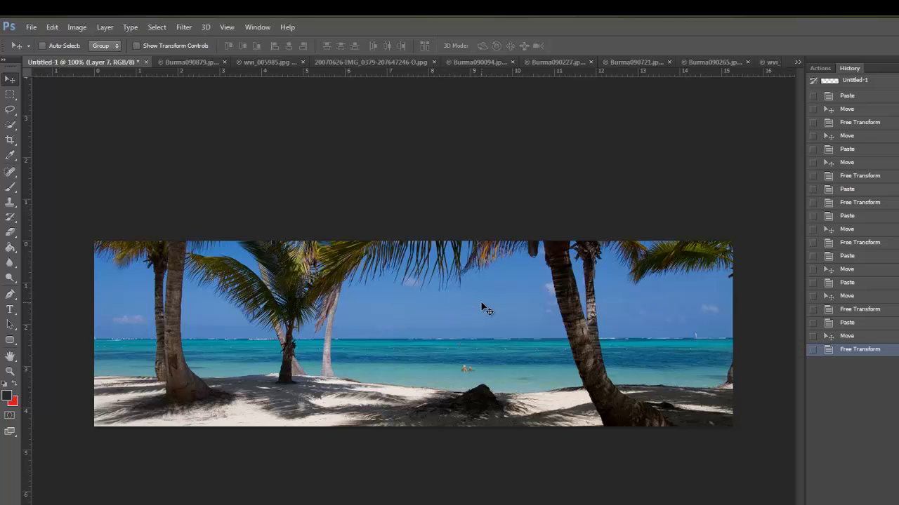
# Step: Move the beach photo on Layer 7 slightly down and to the right, leaving a thinner strip of sand along the banner's lower edge
pyautogui.moveTo(461, 290)
pyautogui.mouseDown()
pyautogui.moveTo(457, 306)
pyautogui.moveTo(454, 282)
pyautogui.moveTo(454, 298)
pyautogui.mouseUp()
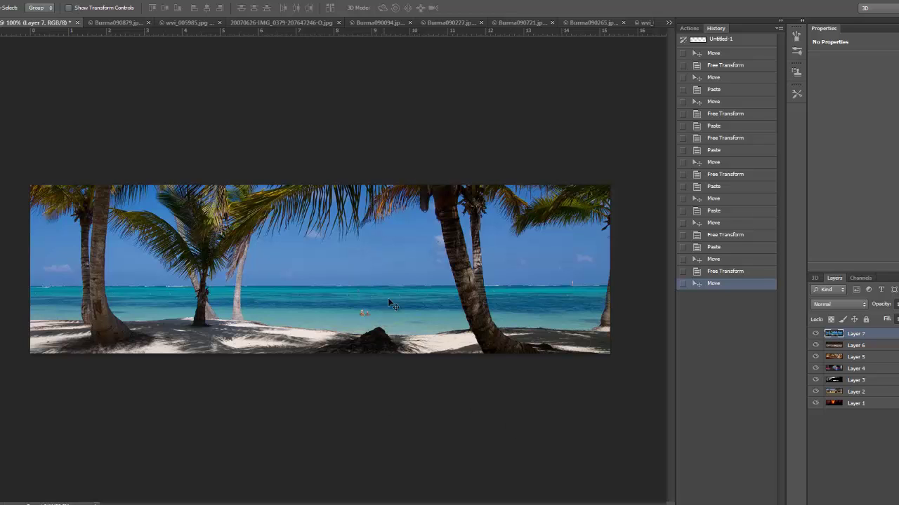
pyautogui.moveTo(383, 298)
pyautogui.mouseDown()
pyautogui.moveTo(382, 285)
pyautogui.moveTo(364, 287)
pyautogui.moveTo(395, 294)
pyautogui.moveTo(394, 304)
pyautogui.mouseUp()
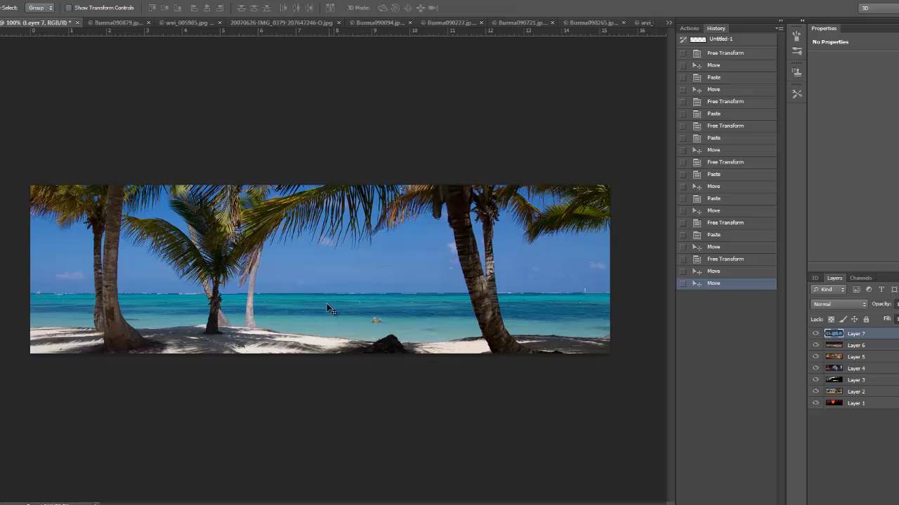
pyautogui.moveTo(322, 283); pyautogui.dragTo(325, 288)
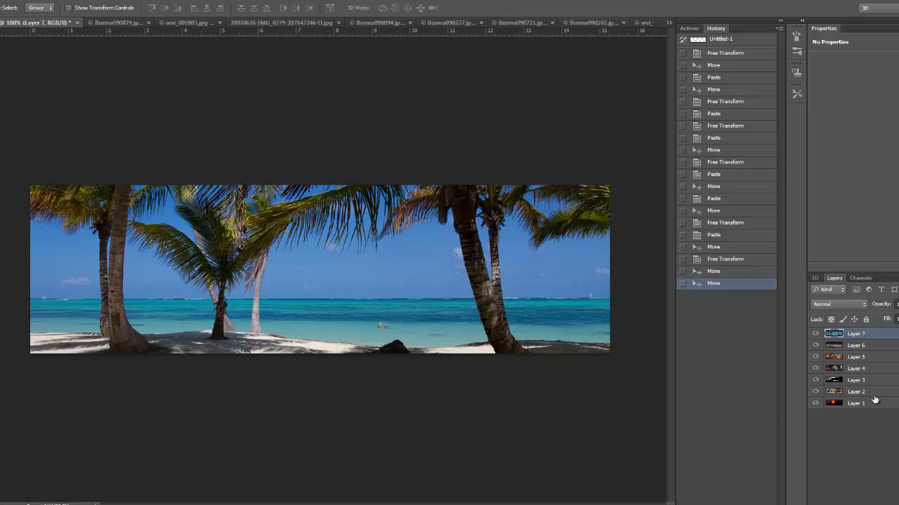
pyautogui.moveTo(281, 289); pyautogui.dragTo(281, 292)
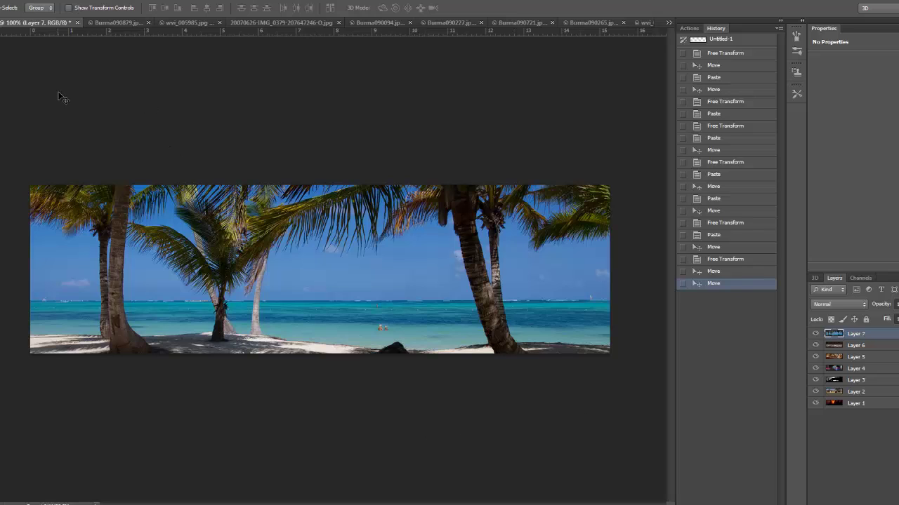
# Step: Save the layered banner document in Photoshop format with Maximize Compatibility enabled
pyautogui.hotkey('ctrl', 's')
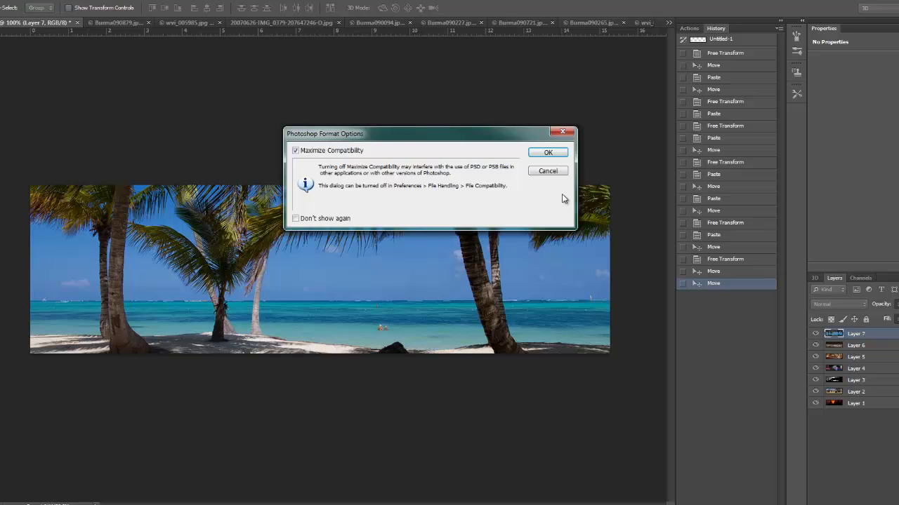
pyautogui.click(543, 153)
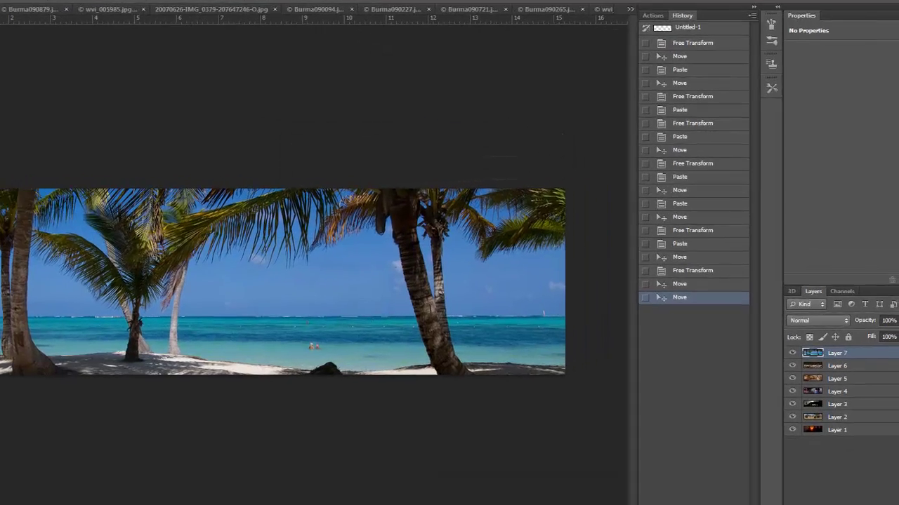